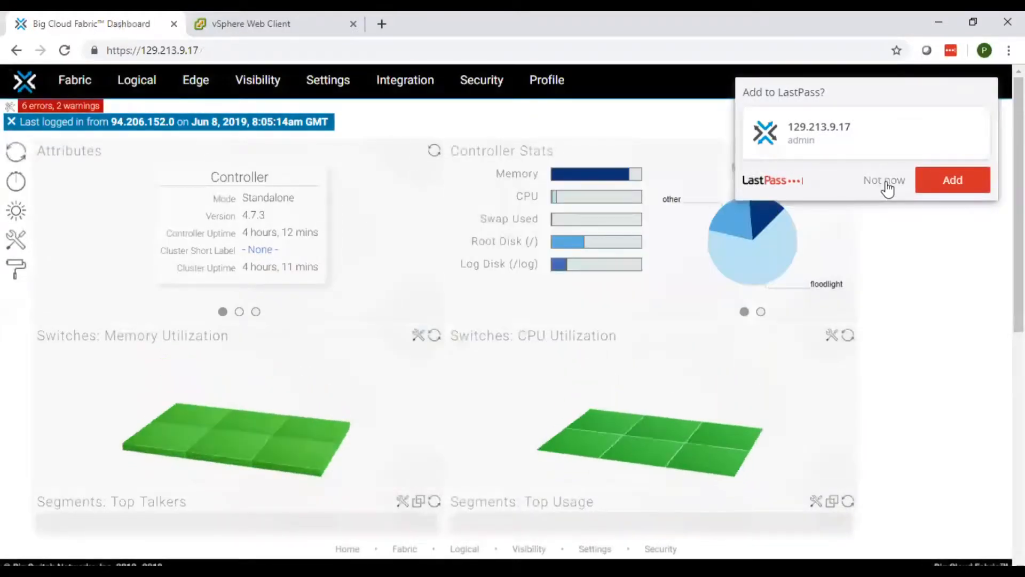
Dismiss the password-manager prompt and show the Inventory card: 2 spine, 4 leaf, 0 virtual switches
left_click(968, 182)
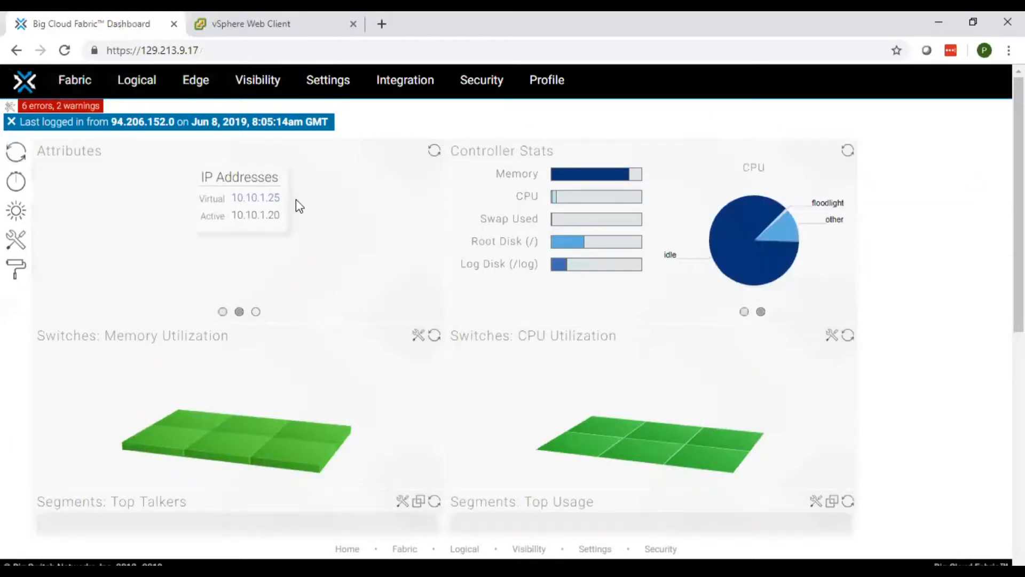
left_click(256, 312)
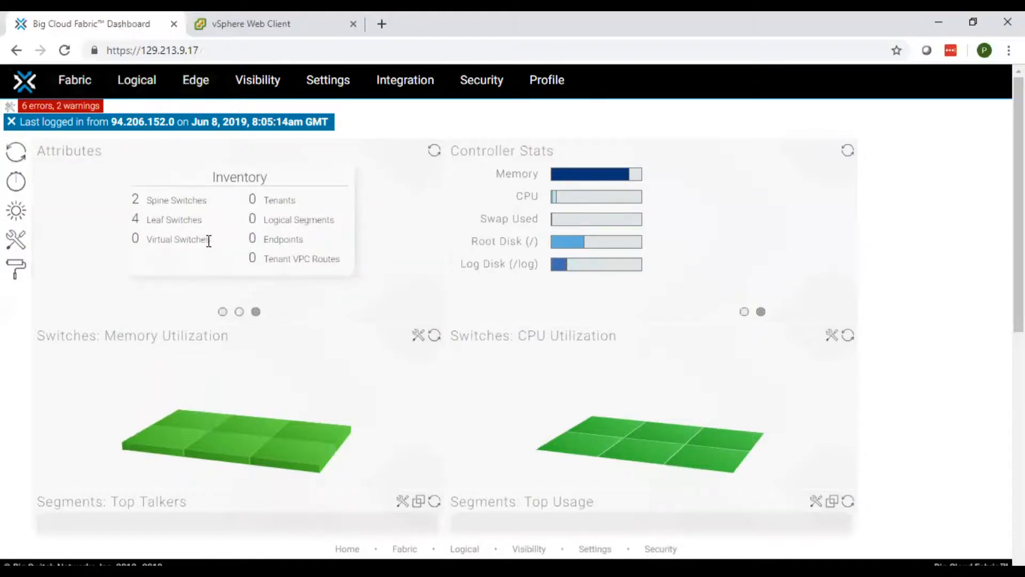
left_click_drag(209, 240, 123, 204)
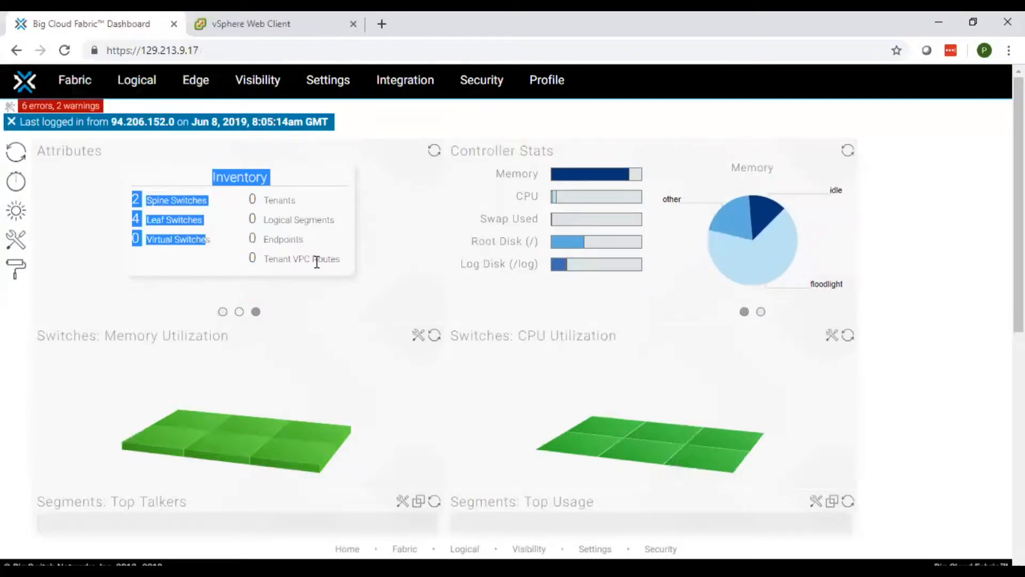
mouse_move(81, 83)
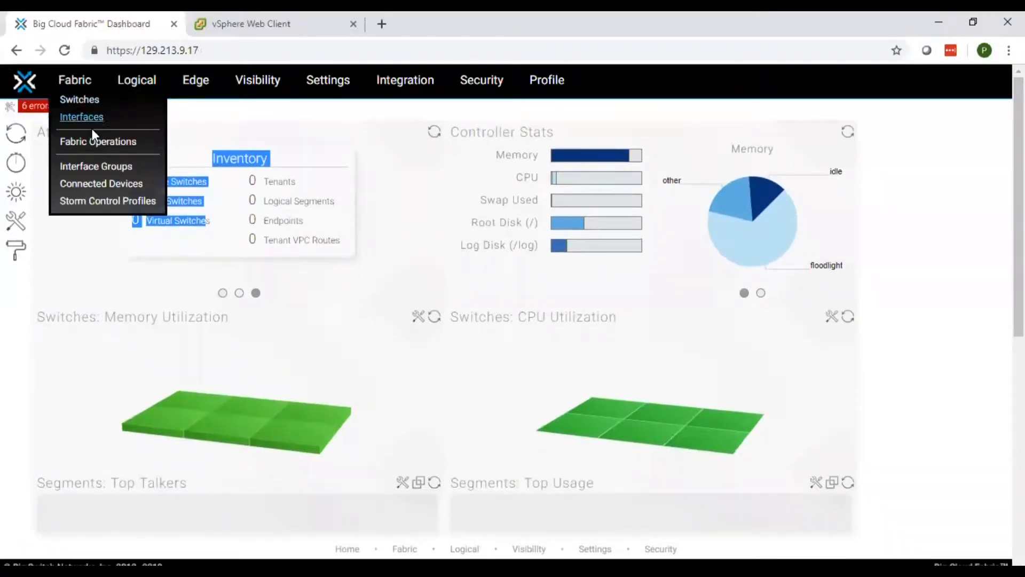
View the Fabric Operations cable map of six switches, then open the empty Logical overview
left_click(102, 144)
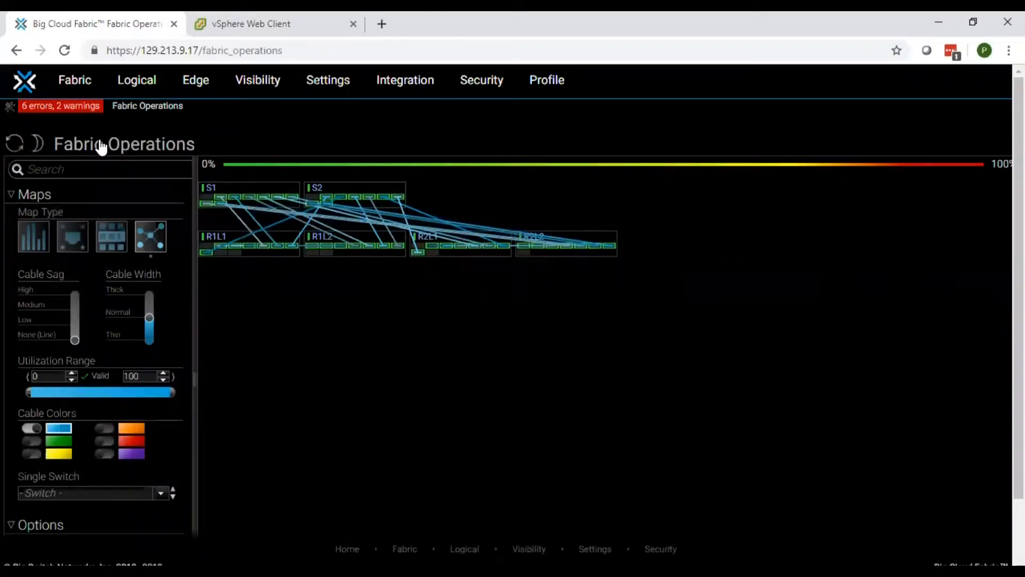
mouse_move(73, 91)
left_click(82, 102)
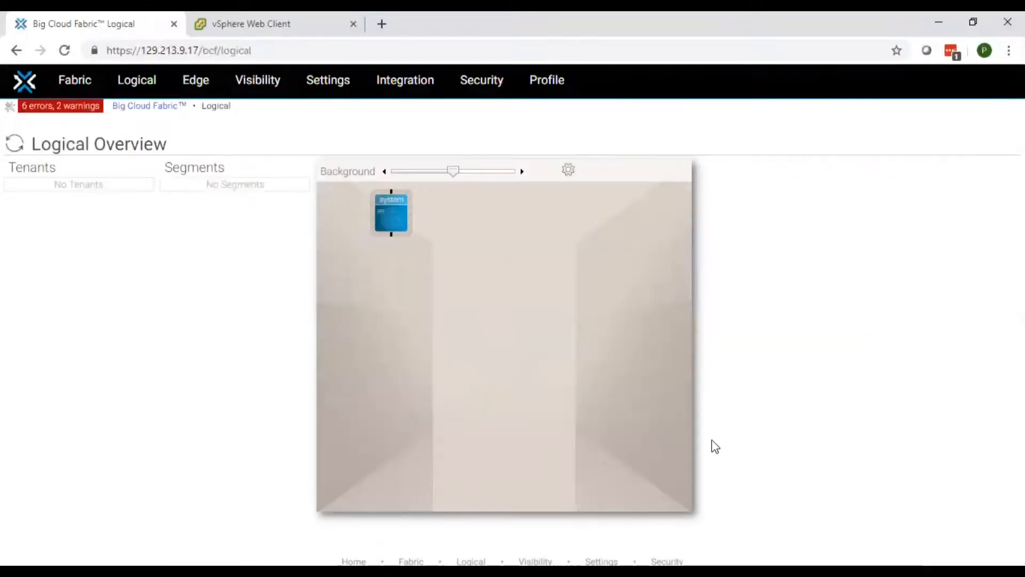
Highlight the empty Tenants and Segments lists, then switch to the vSphere Web Client
double_click(607, 166)
left_click(813, 338)
triple_click(205, 191)
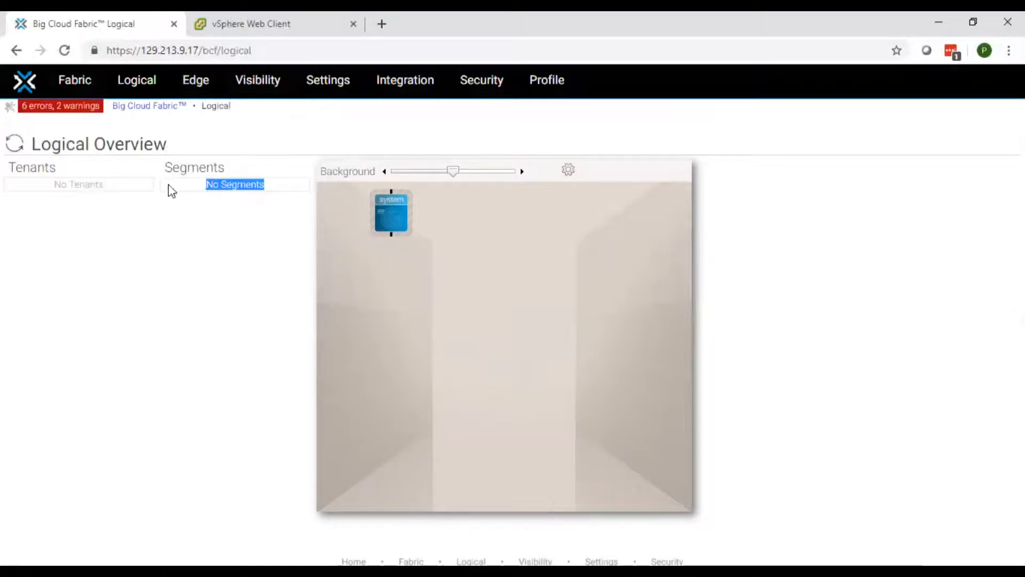
left_click_drag(103, 181, 32, 181)
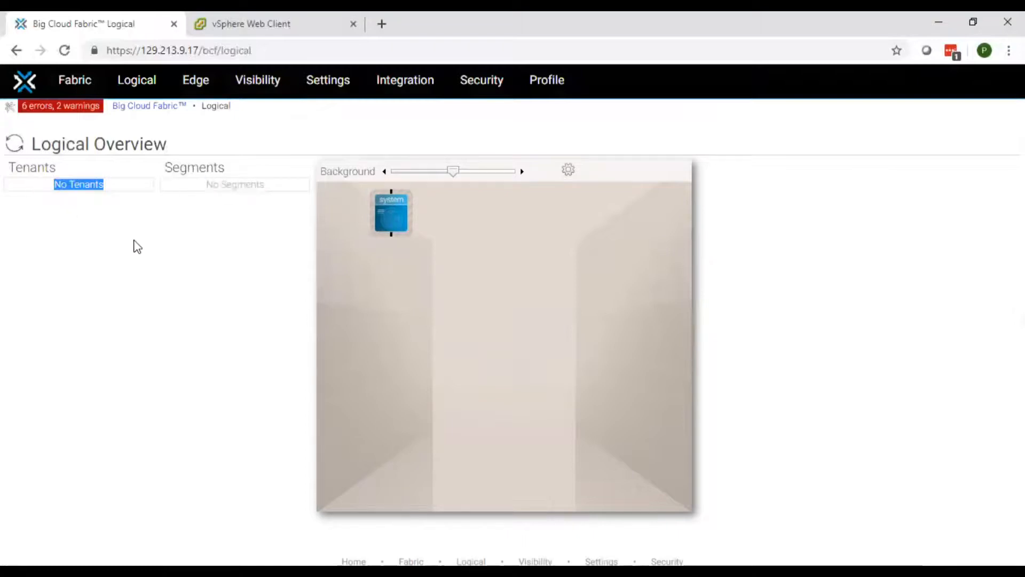
left_click(137, 247)
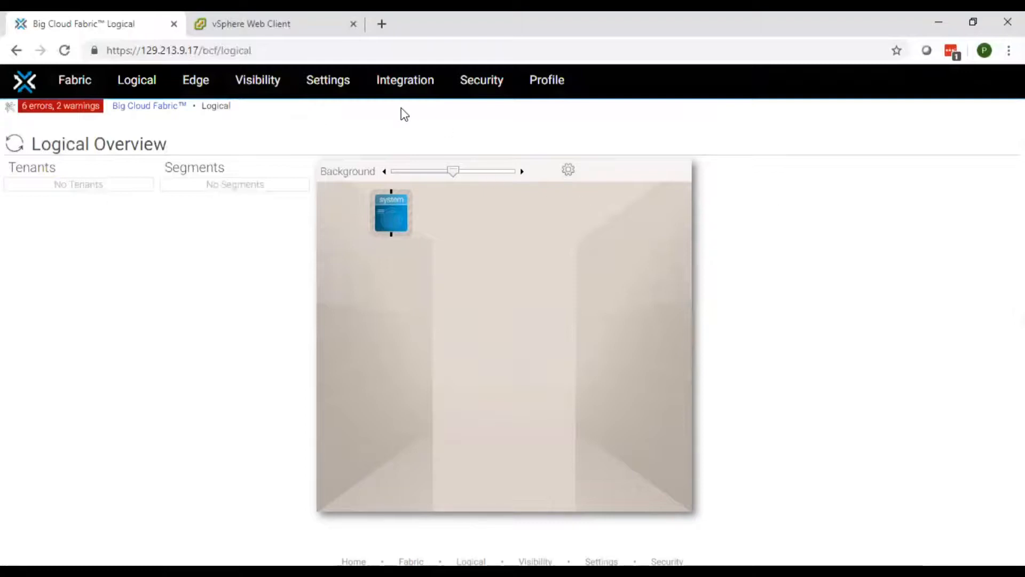
left_click(313, 19)
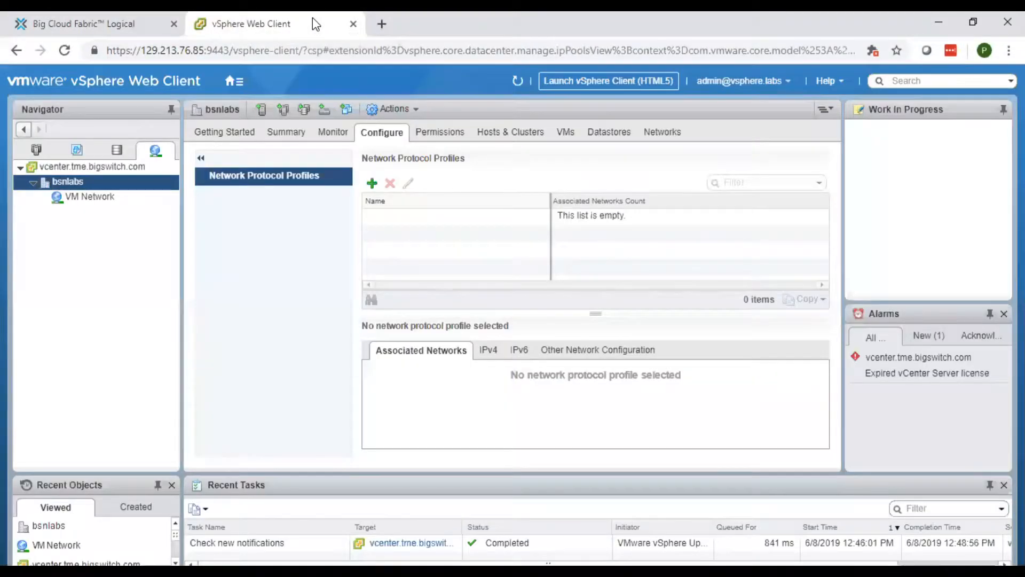
Check Hosts and Clusters: App-1 and Web-3 on 10.10.1.21, Web-2 on 10.10.1.22, then return to the controller
left_click(31, 152)
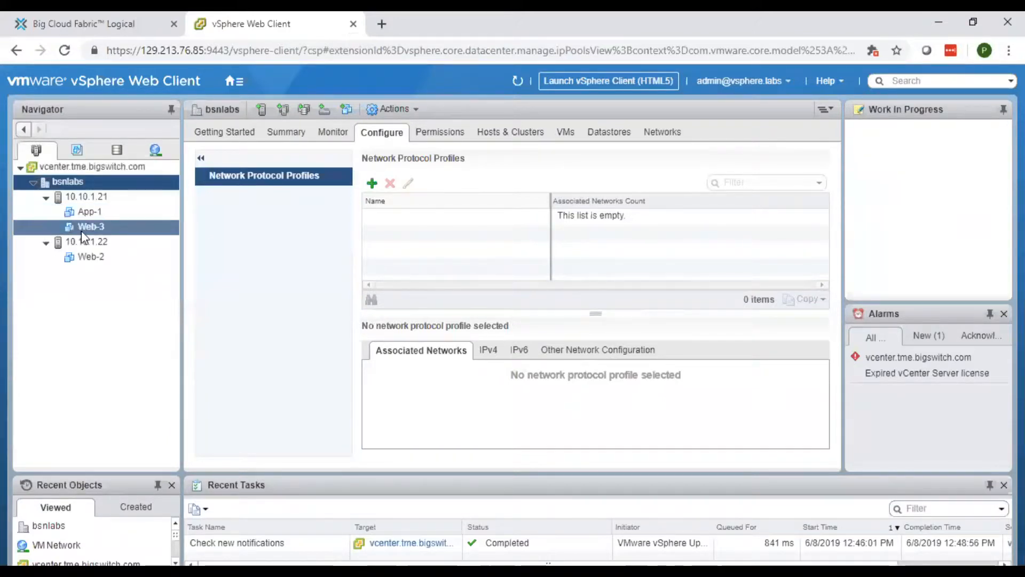
left_click(86, 197)
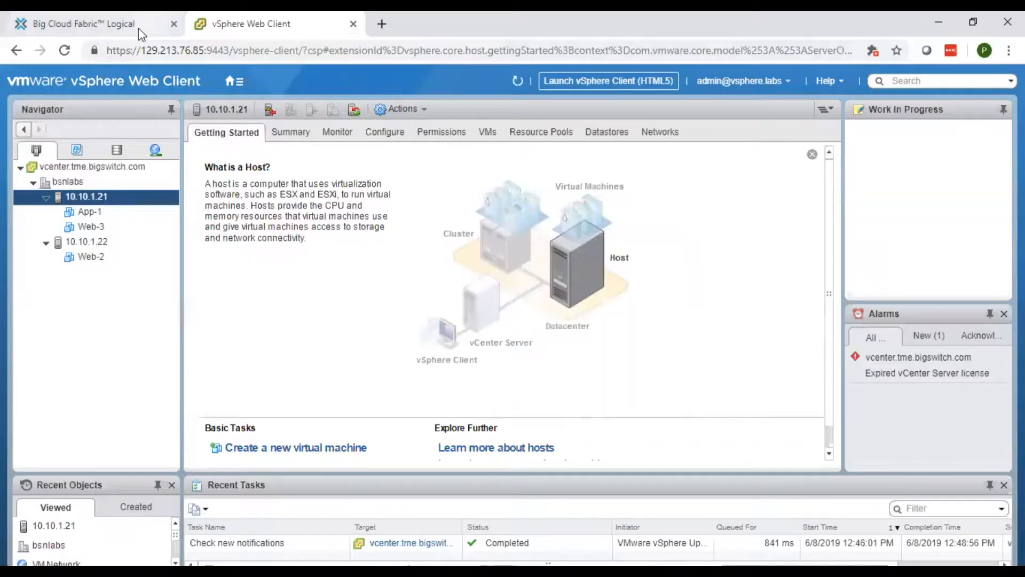
left_click(139, 28)
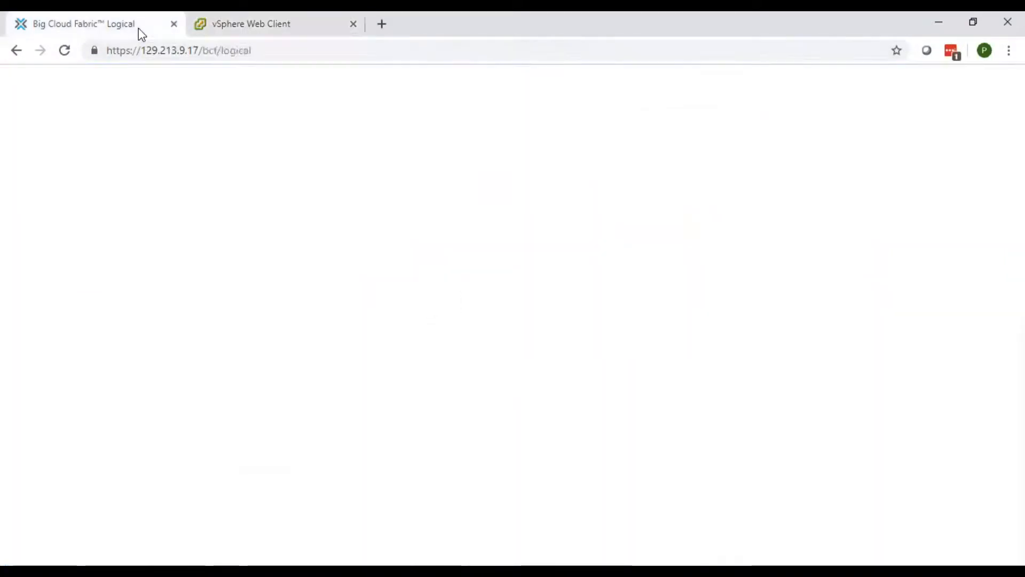
Go to Integration > VMware vCenter, which lists no vCenter instances yet
left_click(329, 88)
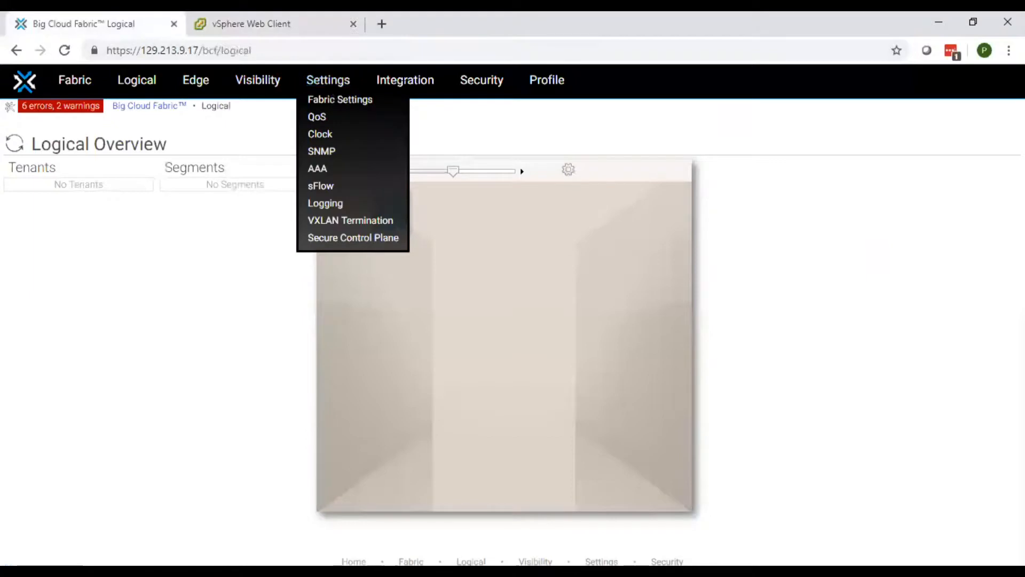
mouse_move(406, 81)
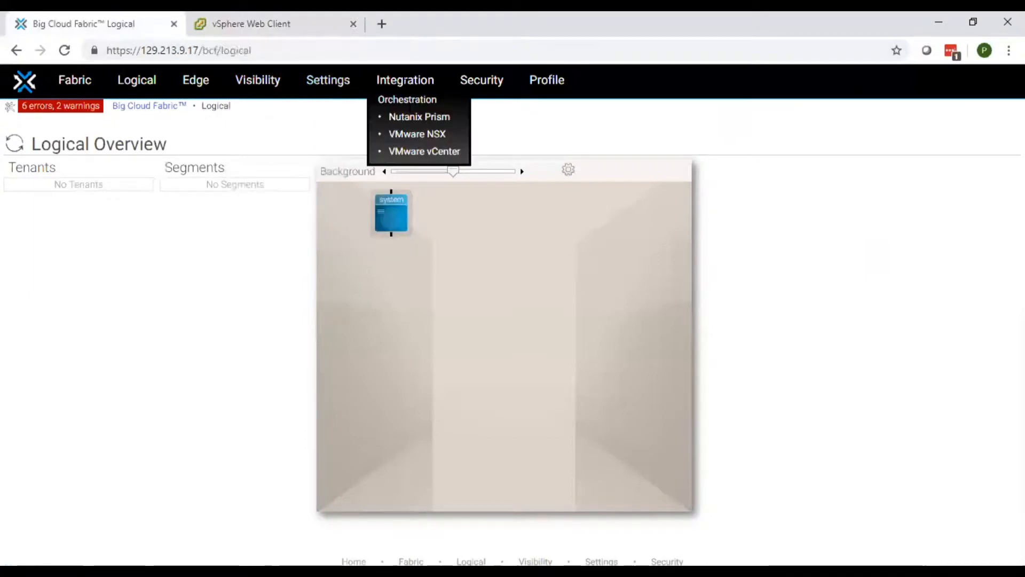
left_click(420, 152)
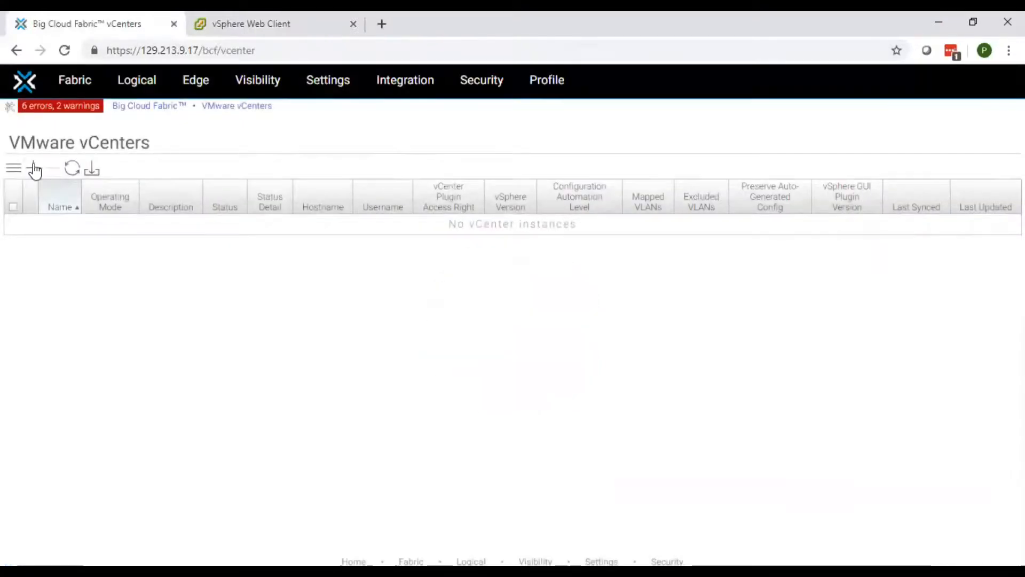
Add a vCenter named bcf-vcenter at host 10.10.1.40 with the vSphere admin username and password
left_click(33, 169)
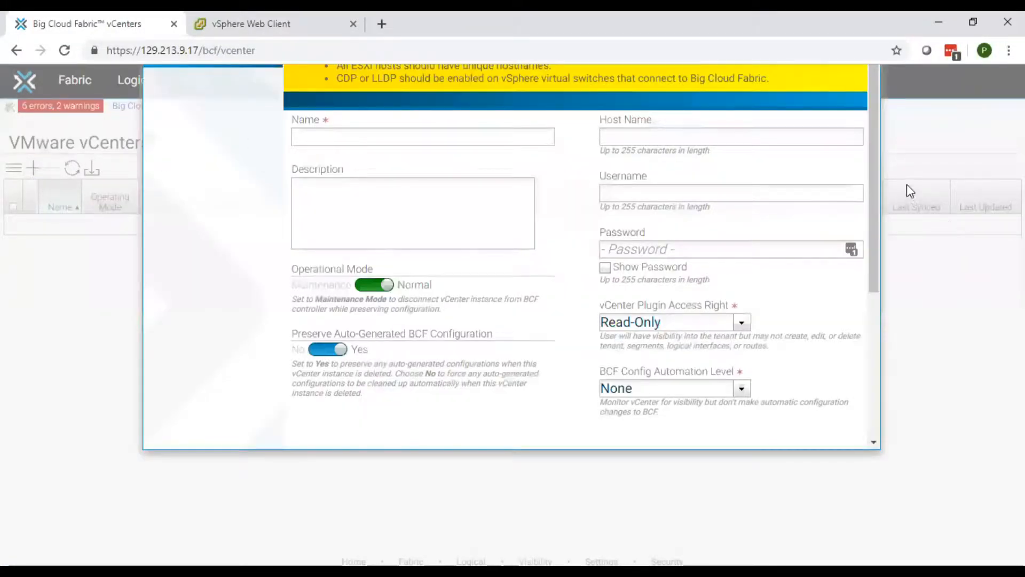
left_click(496, 137)
type("bc")
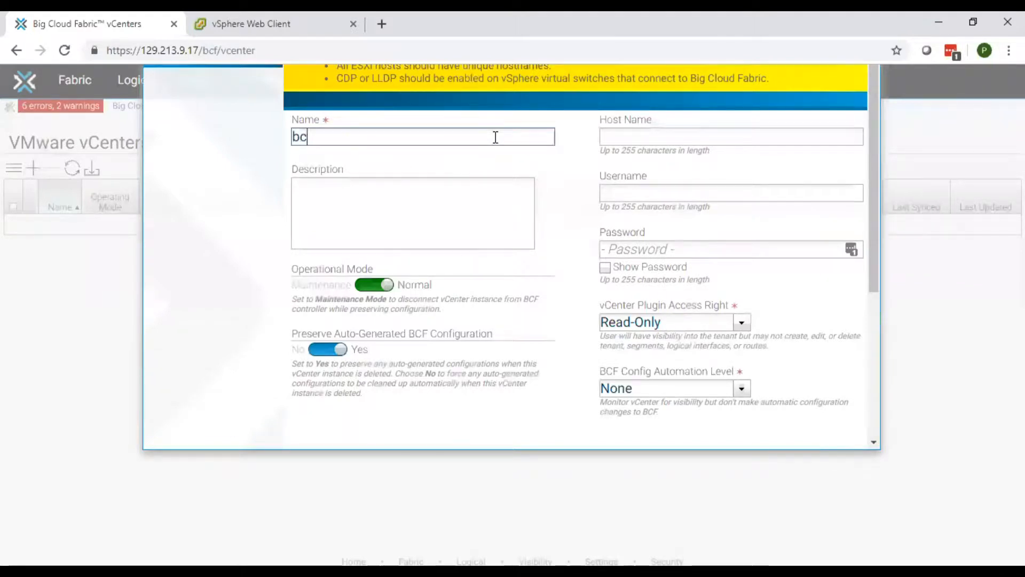
type("f-vcenter")
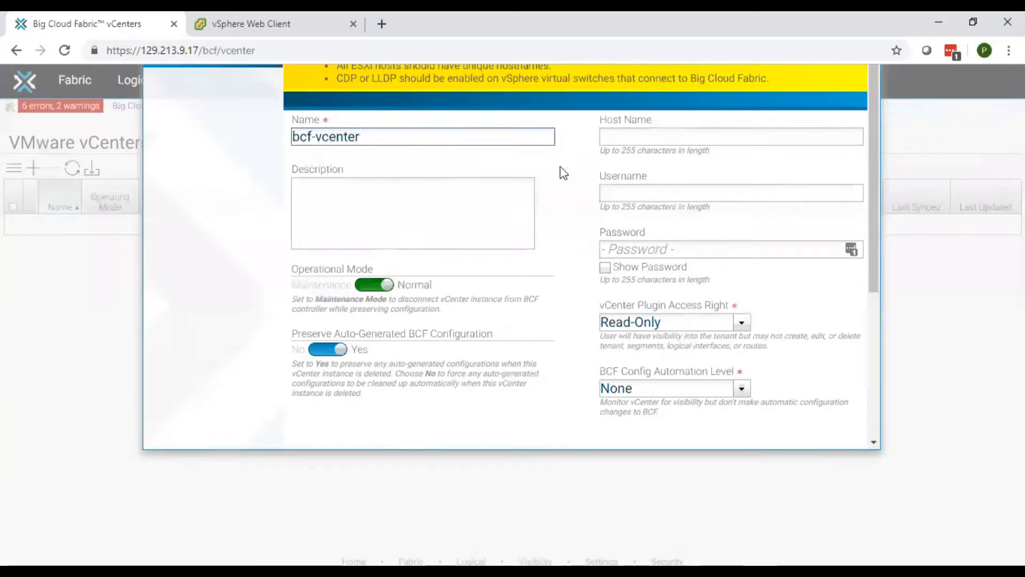
left_click(609, 134)
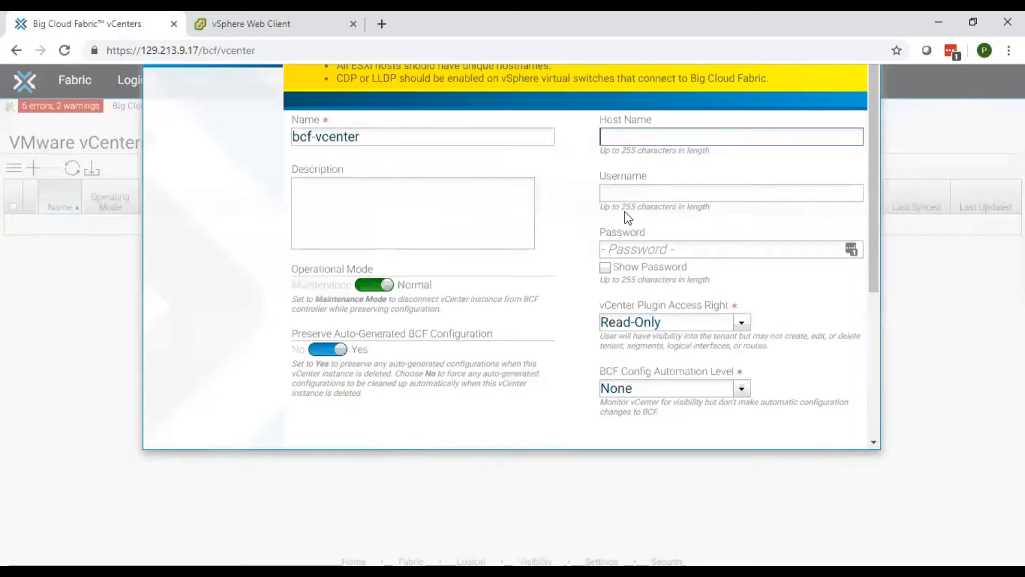
left_click(638, 196)
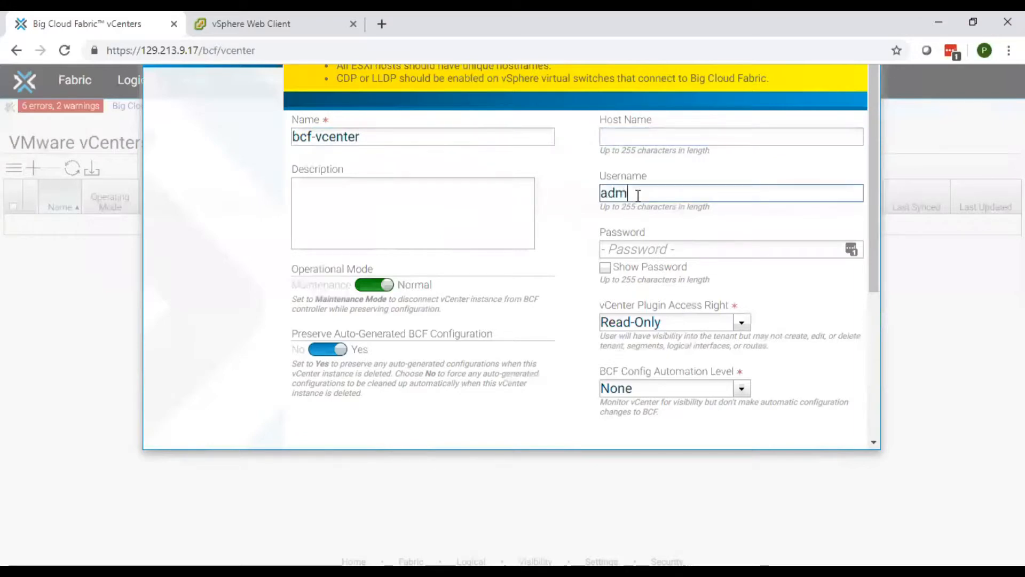
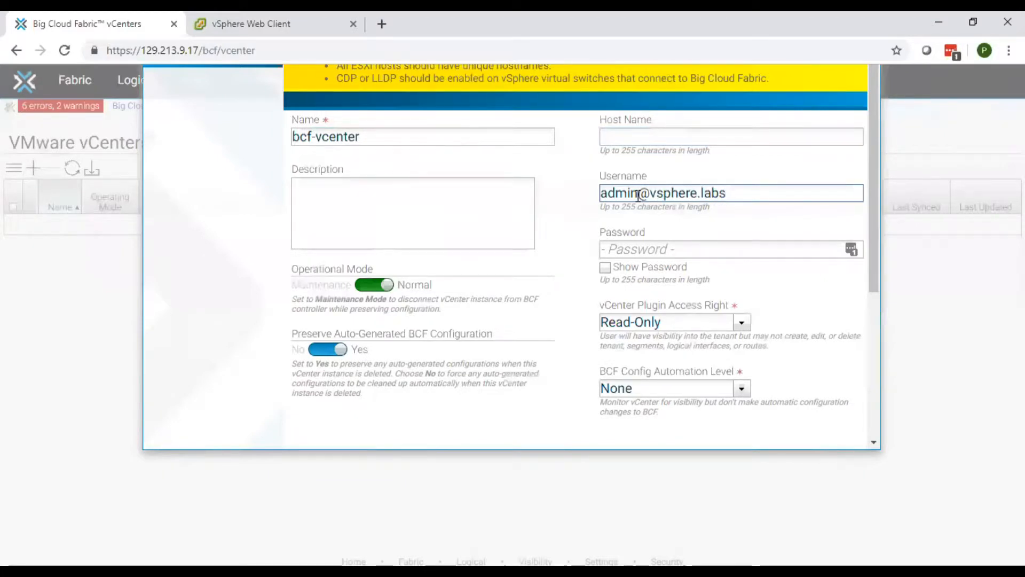
key("Tab")
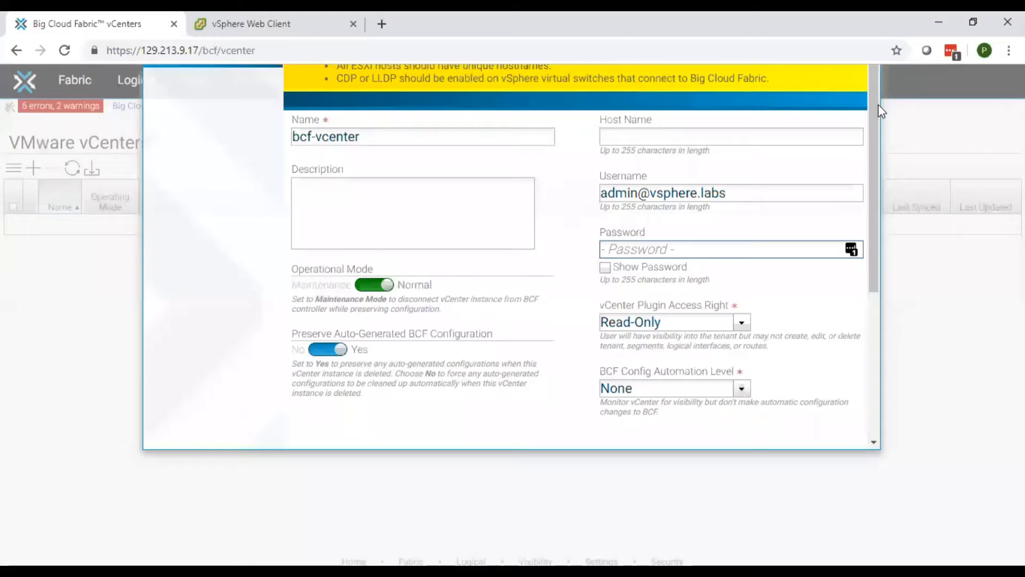
left_click(674, 135)
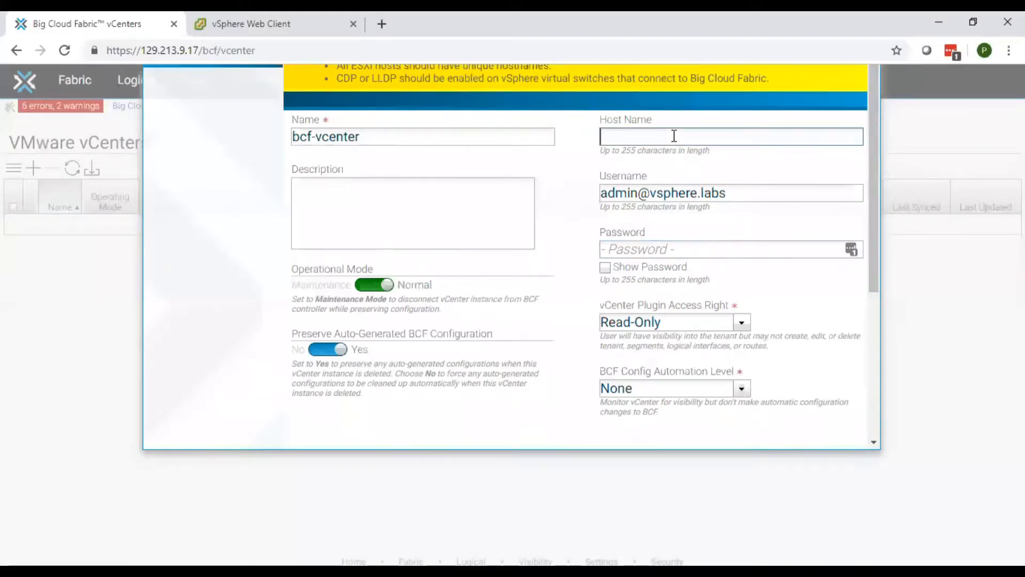
type("10.10")
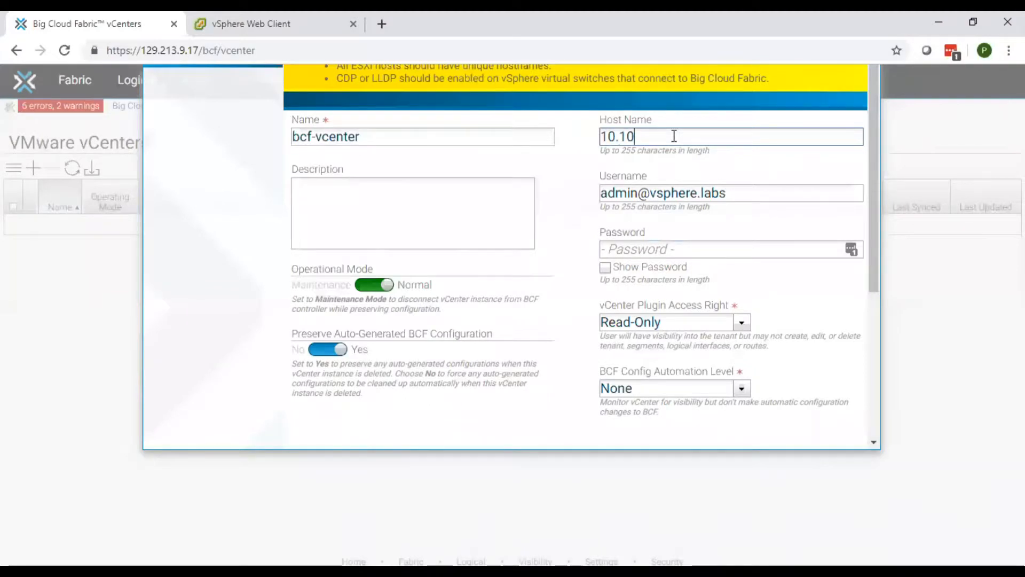
type(".1.40")
left_click(665, 246)
type("***")
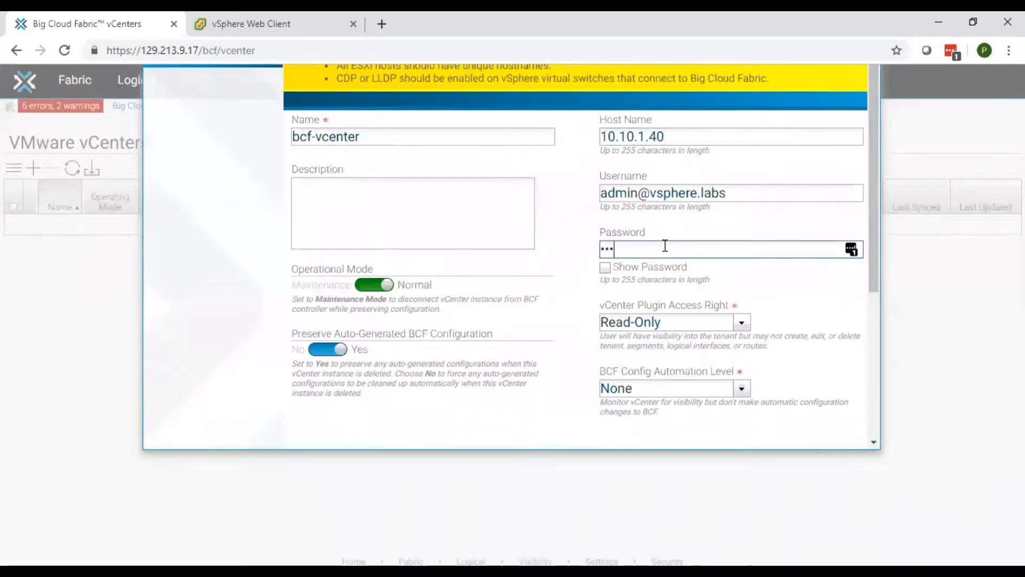
type("***")
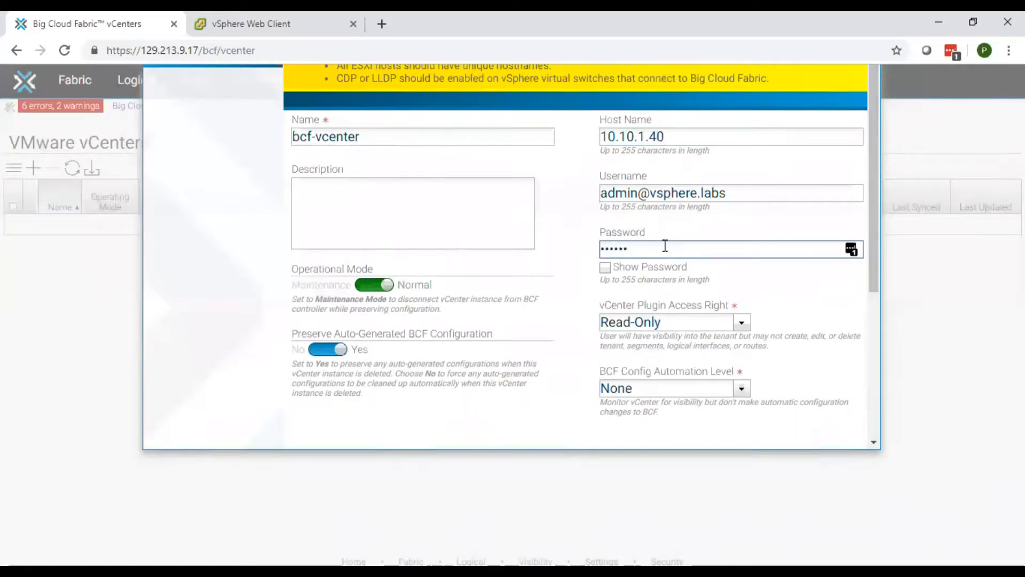
Set plugin access to Read-Write, config automation level to Full, and preserve auto-generated configuration to No
left_click(677, 321)
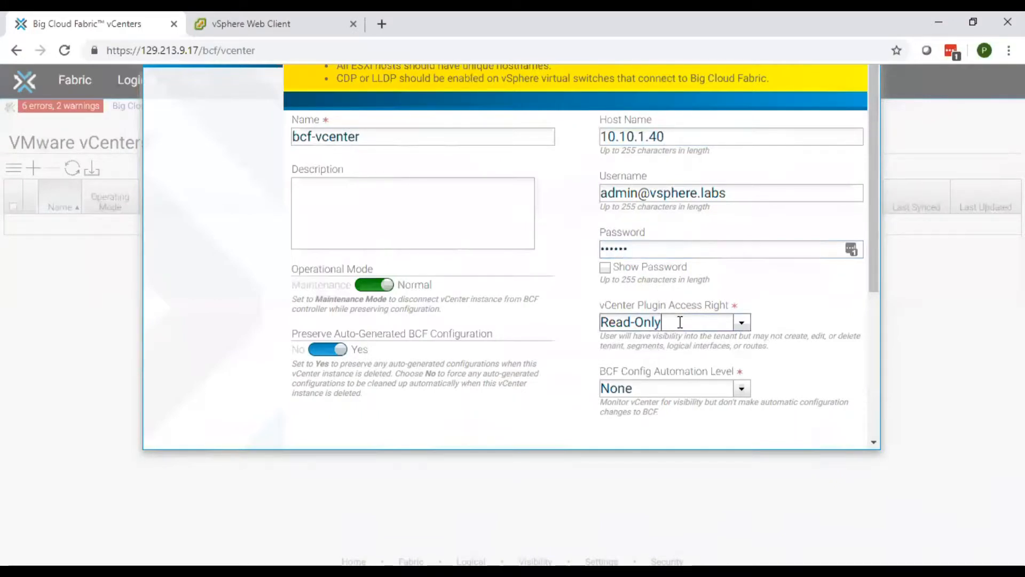
left_click(748, 324)
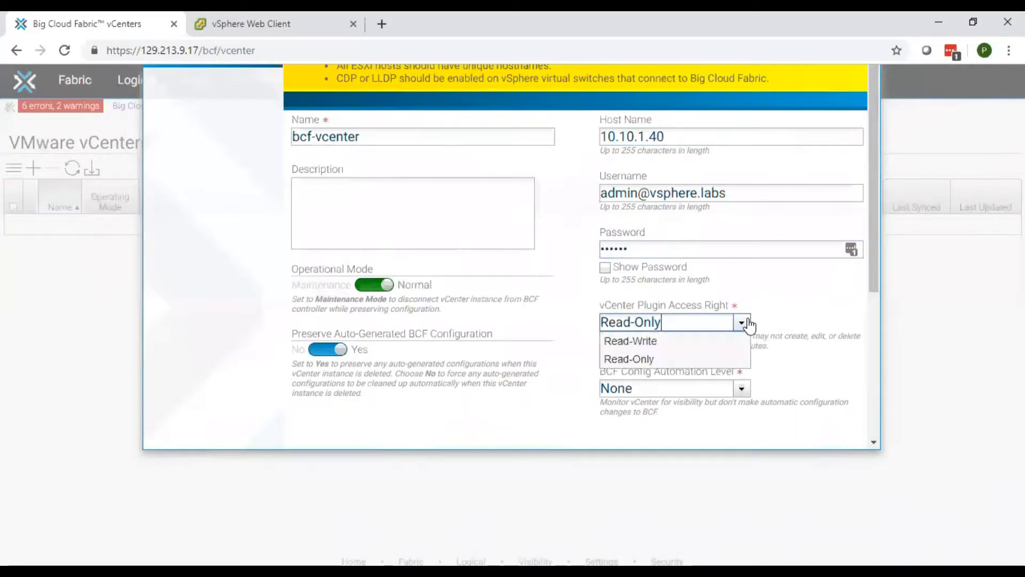
left_click(668, 347)
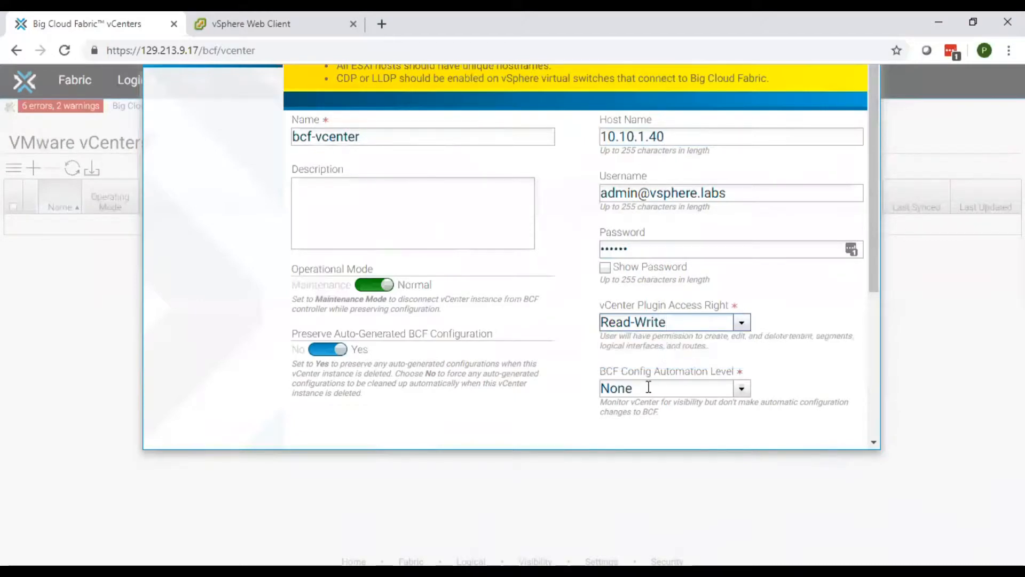
left_click(741, 389)
left_click(665, 414)
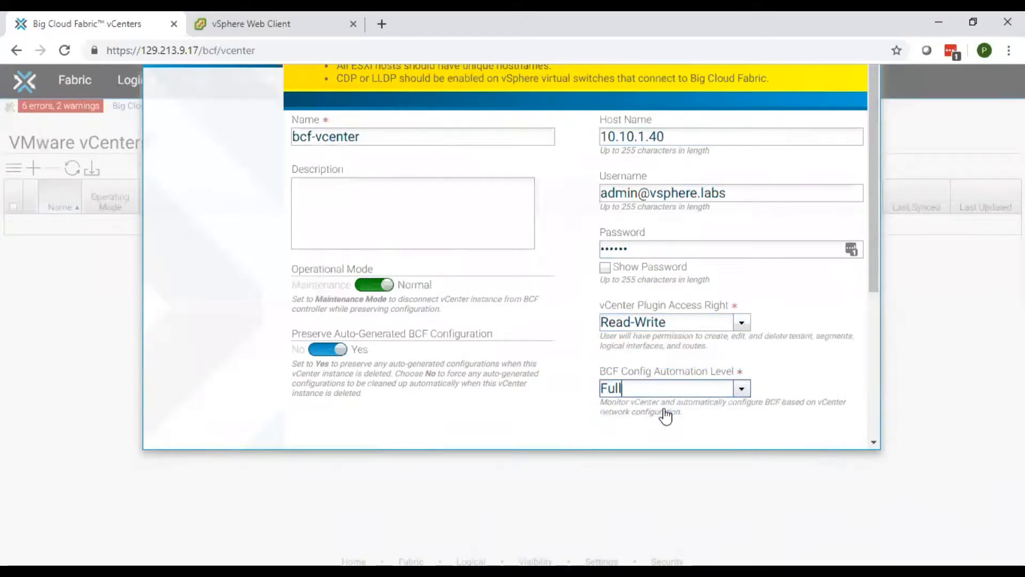
left_click(340, 352)
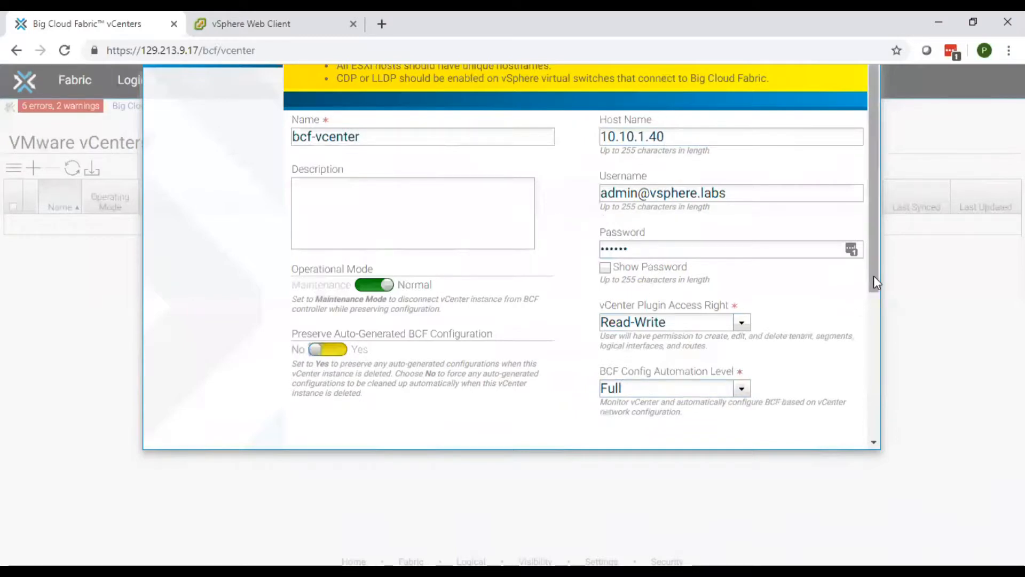
left_click_drag(873, 280, 884, 440)
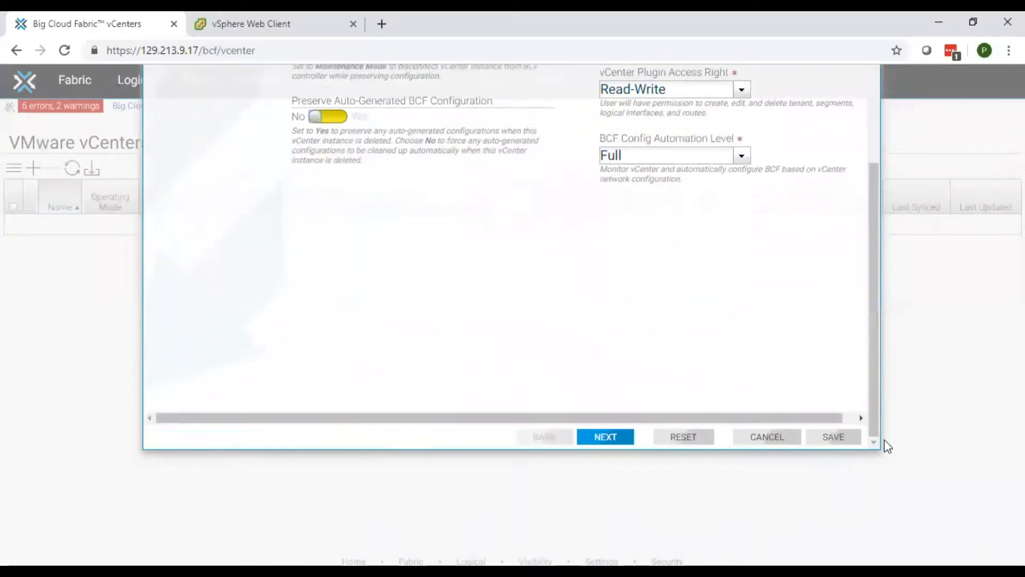
Continue past the tenant page and save the bcf-vcenter connection
left_click(606, 438)
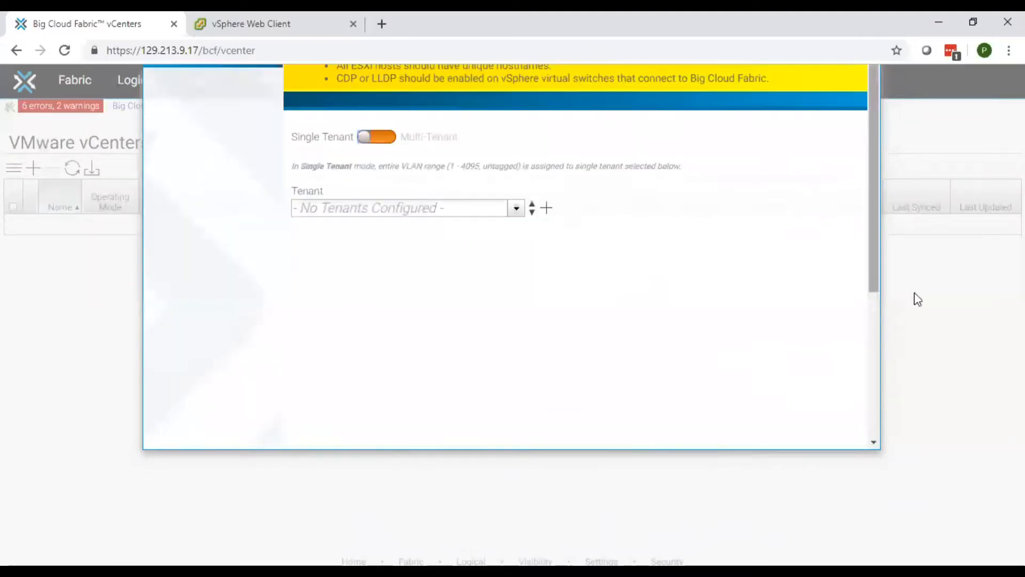
left_click_drag(876, 264, 892, 435)
left_click(844, 440)
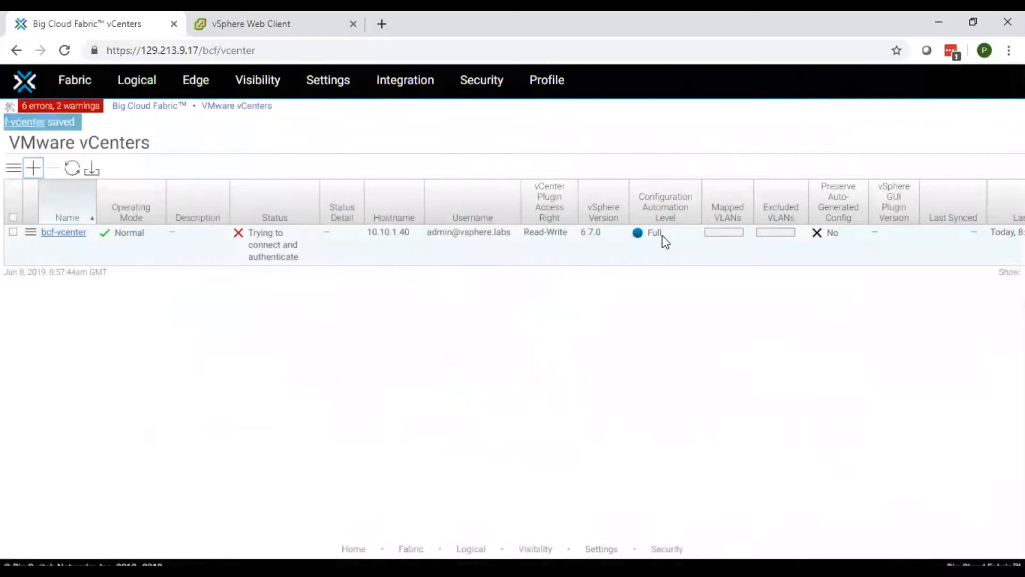
Refresh the vCenters table to confirm bcf-vcenter is connected, then open its detail page
left_click(73, 169)
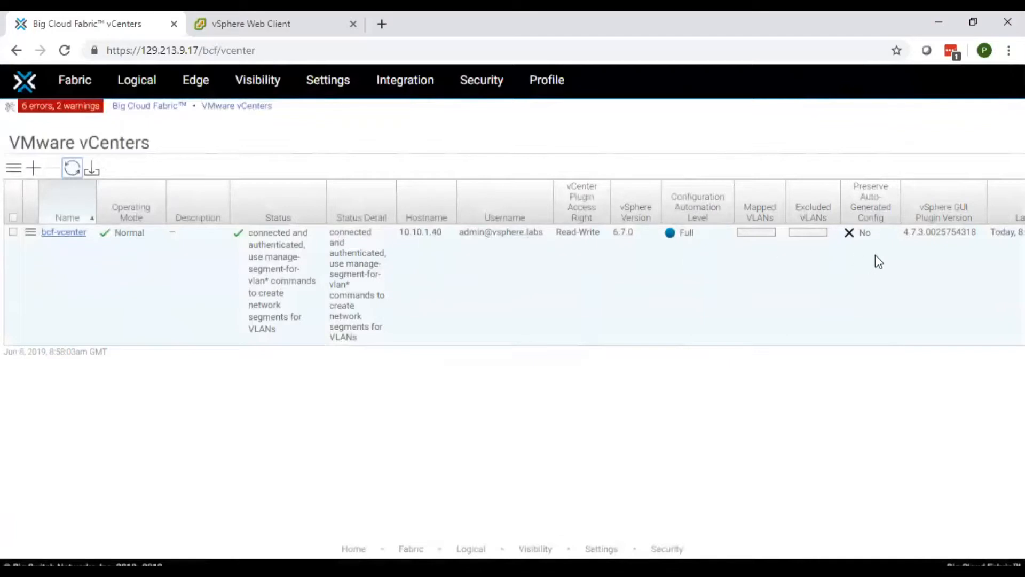
left_click(68, 234)
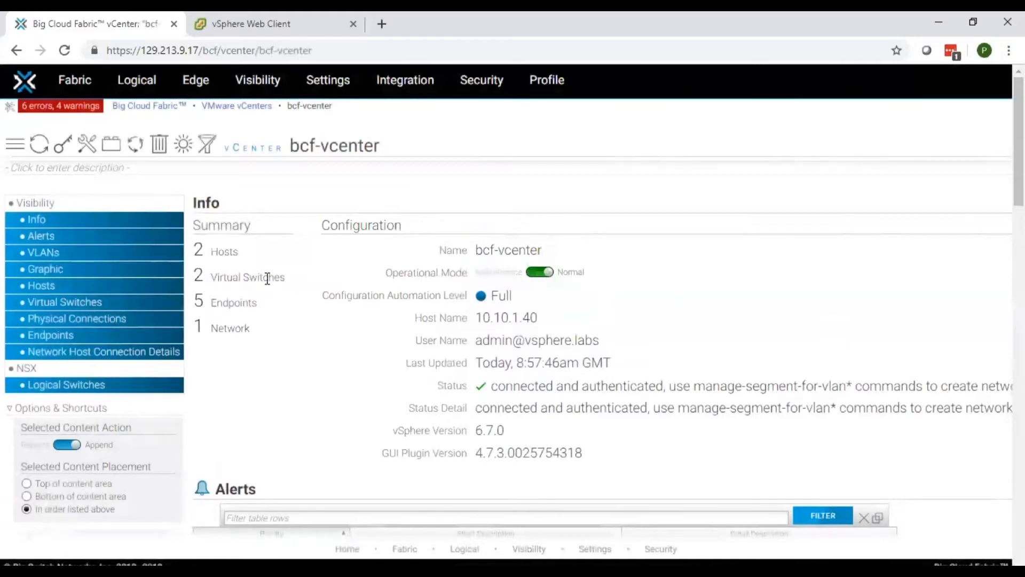
Highlight bcf-vcenter's Summary host and switch counts and its vSphere version 6.7.0
left_click_drag(280, 277, 193, 223)
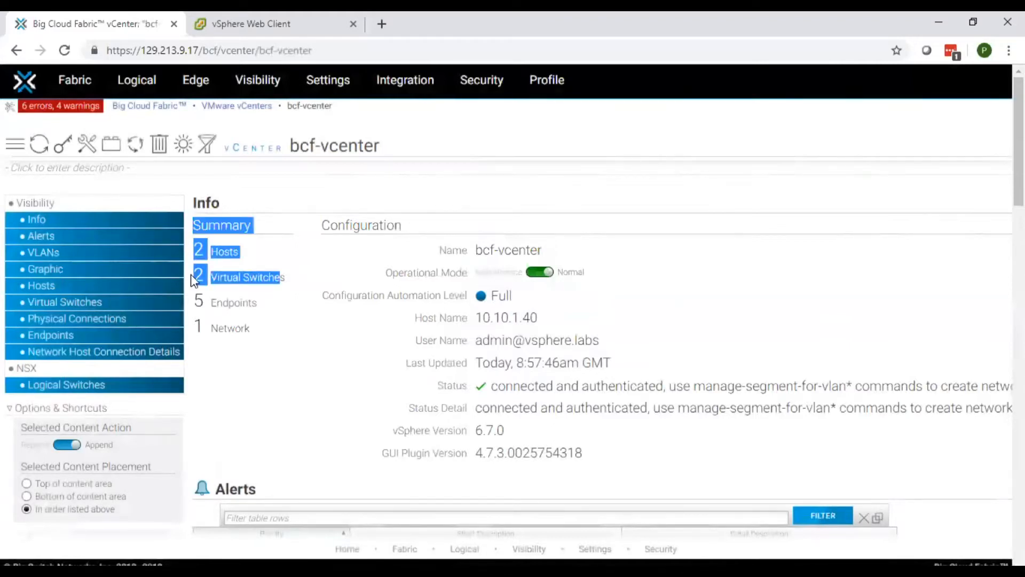
left_click(235, 257)
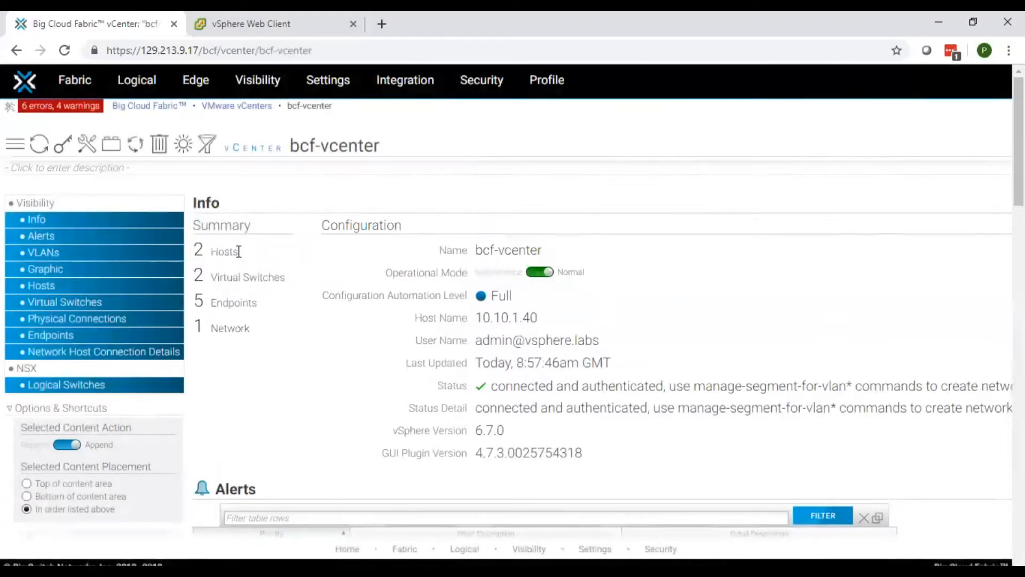
left_click_drag(195, 225, 257, 327)
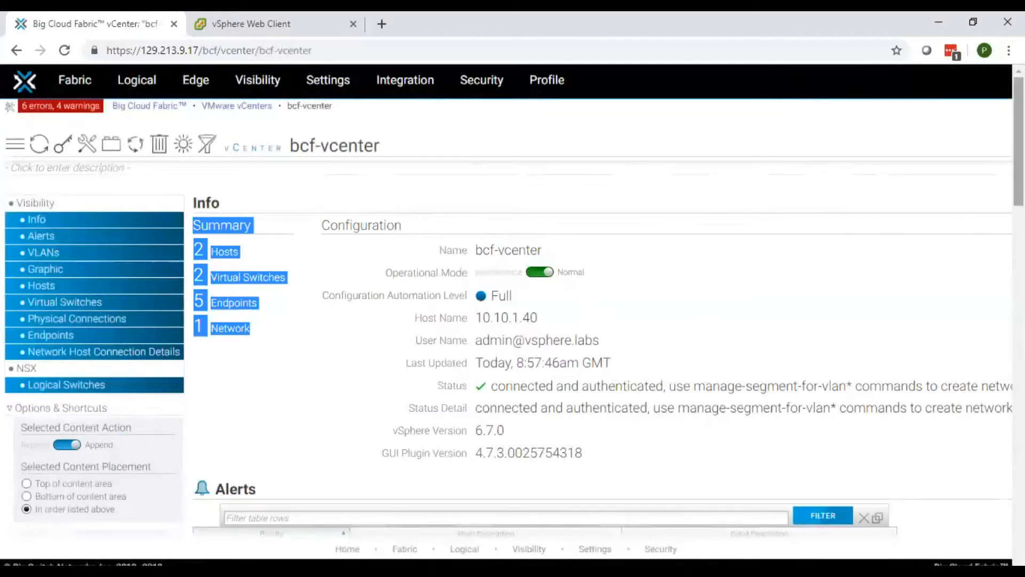
scroll(1019, 142, "down", 3)
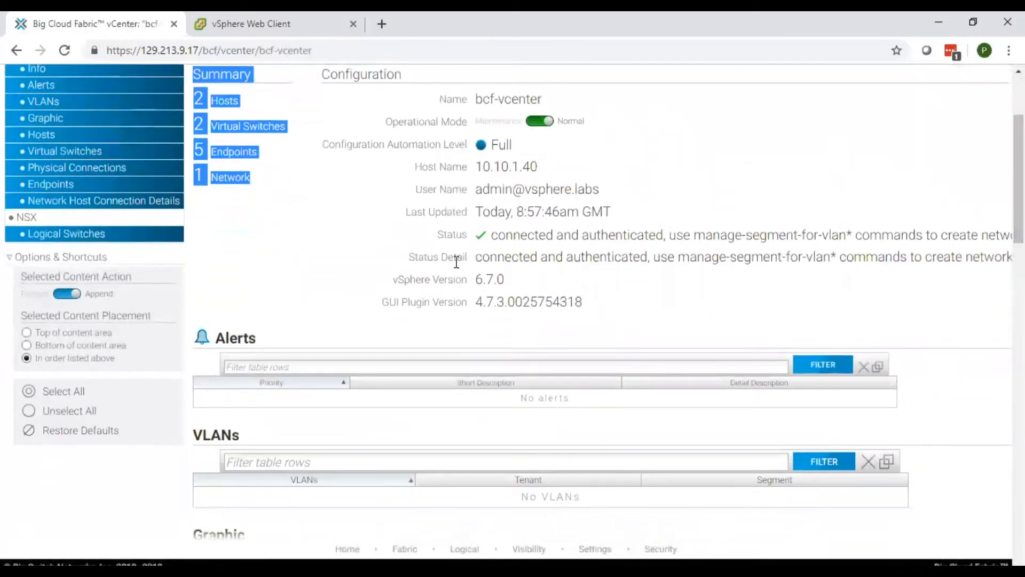
left_click_drag(506, 279, 476, 284)
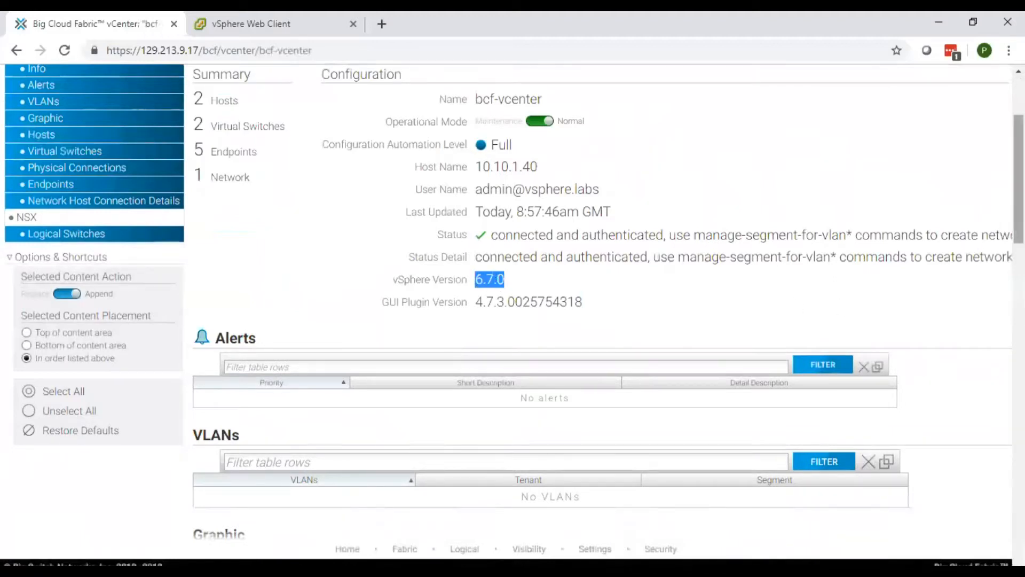
Scroll through the Graphic, Hosts, Virtual Switches, Physical Connections and Endpoints tables
scroll(1019, 179, "down", 7)
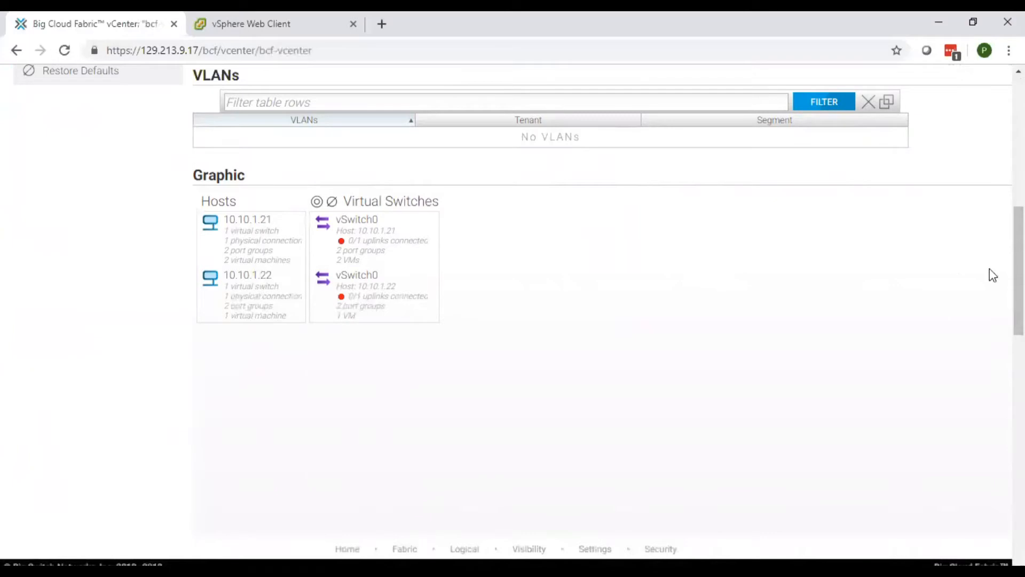
scroll(1019, 272, "down", 5)
scroll(603, 301, "down", 5)
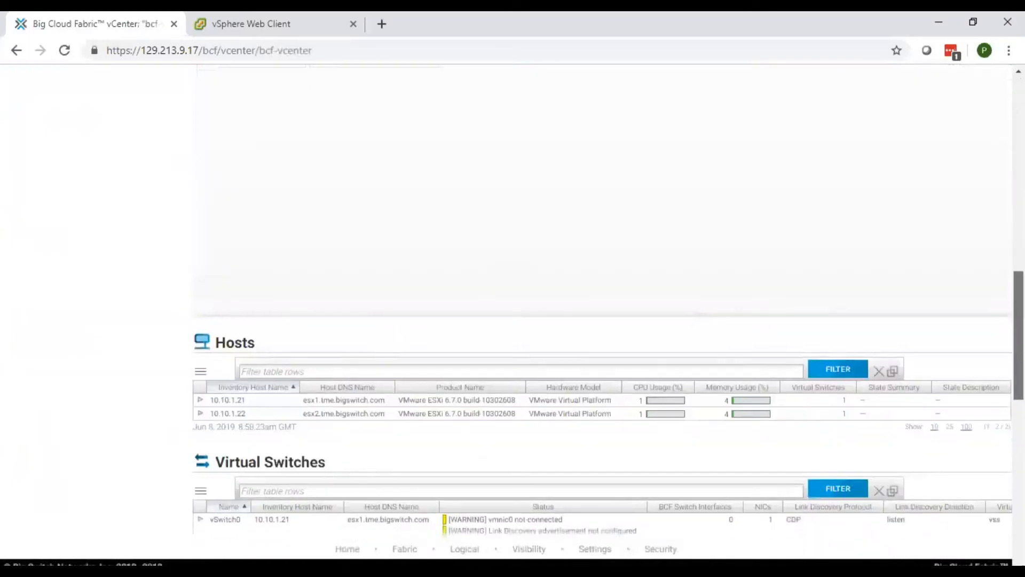
scroll(602, 307, "down", 2)
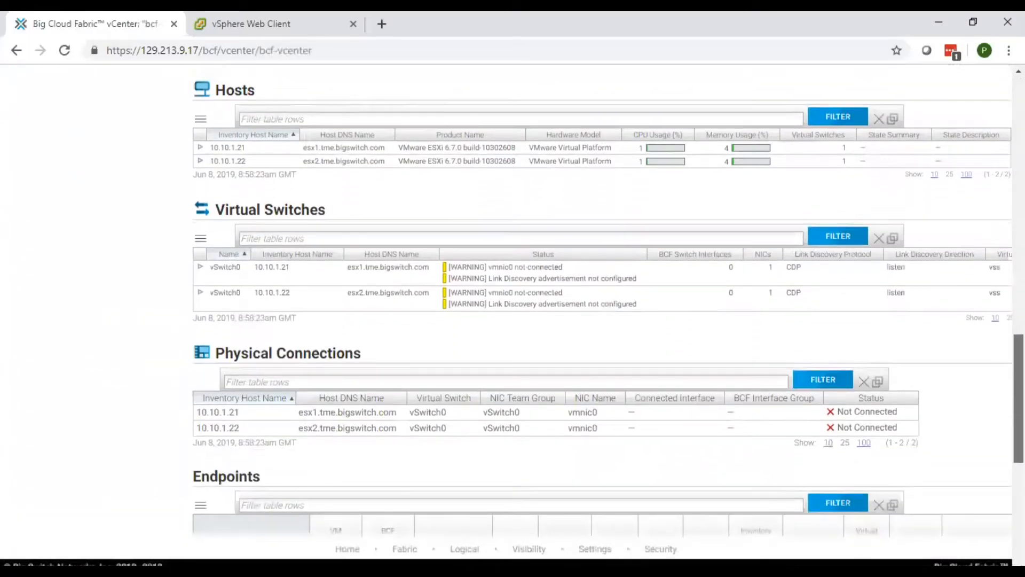
scroll(602, 307, "down", 1)
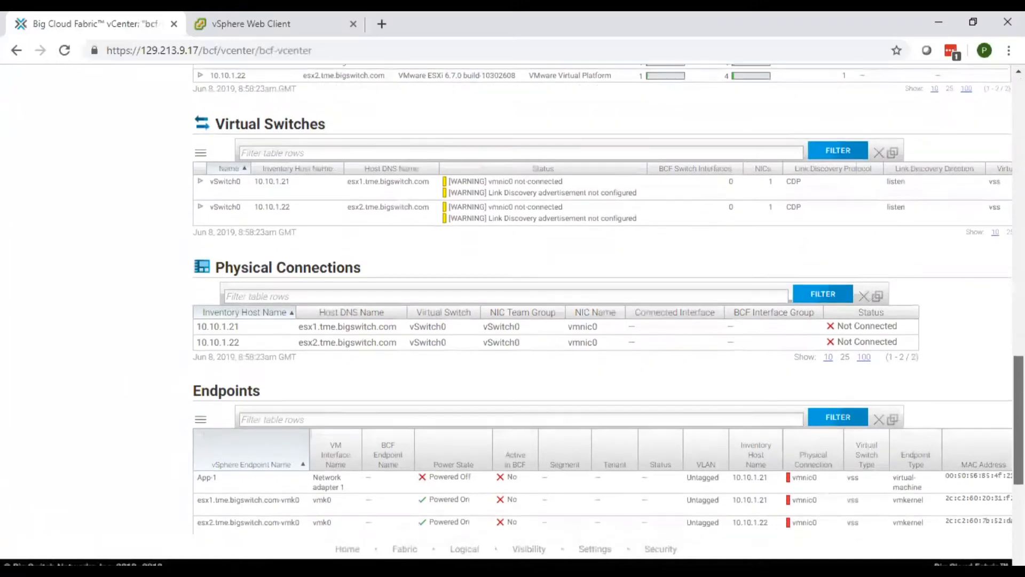
scroll(602, 306, "down", 1)
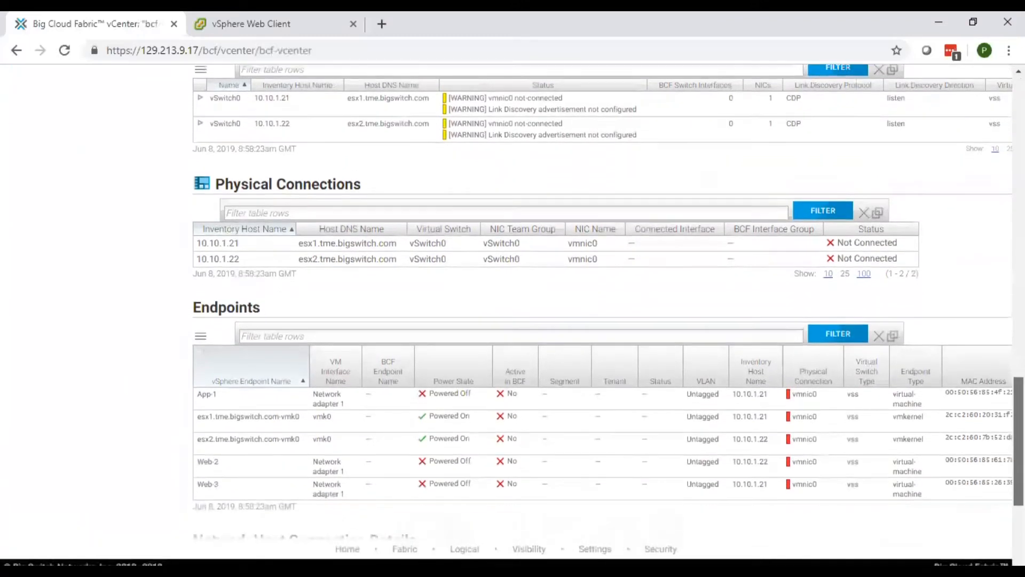
scroll(602, 306, "down", 2)
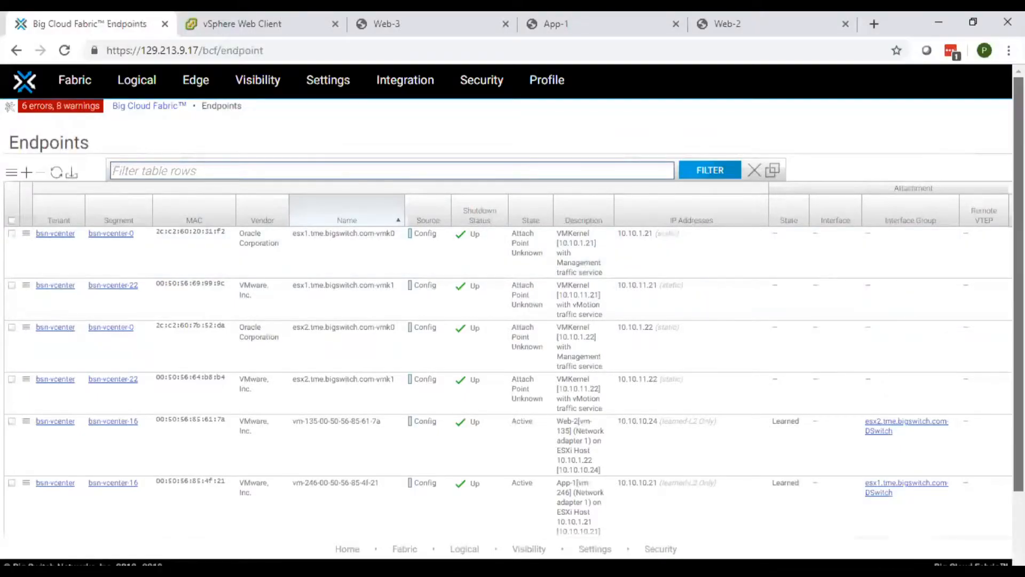
Filter the controller's endpoints by 500 to show Web-3 on host 10.10.1.21, then go to the vSphere Web Client
scroll(512, 299, "down", 2)
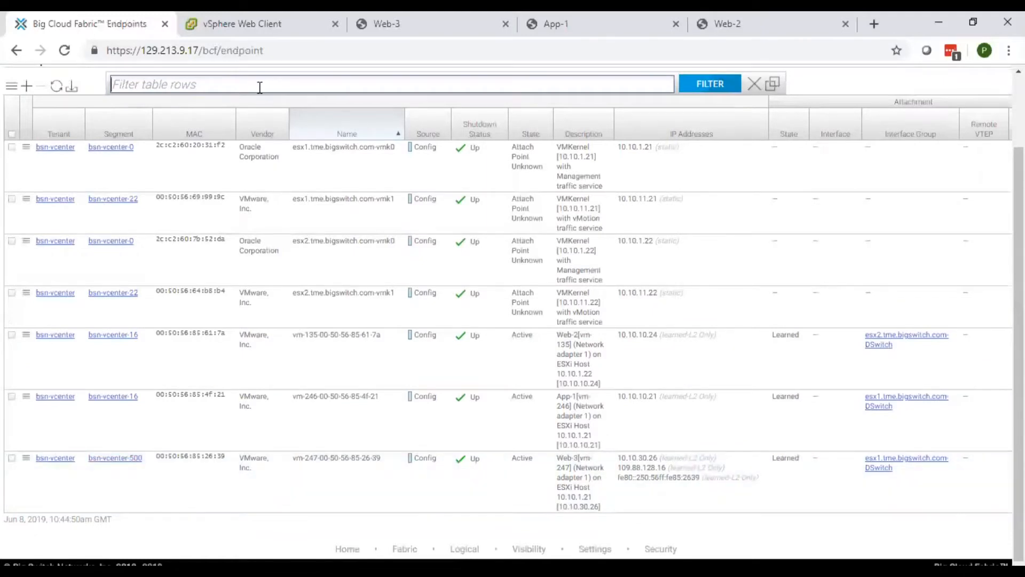
type("500")
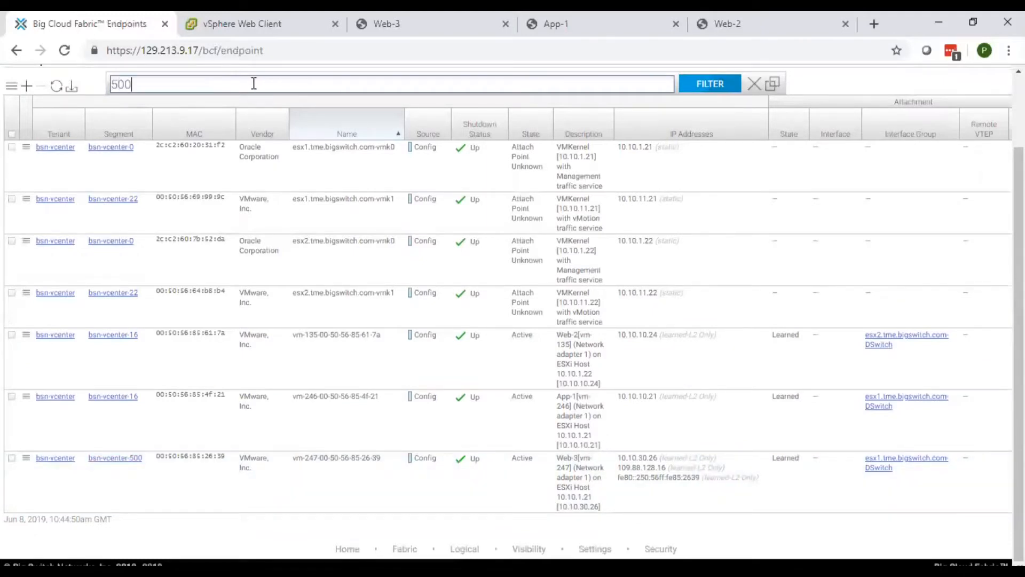
key("Return")
mouse_move(255, 91)
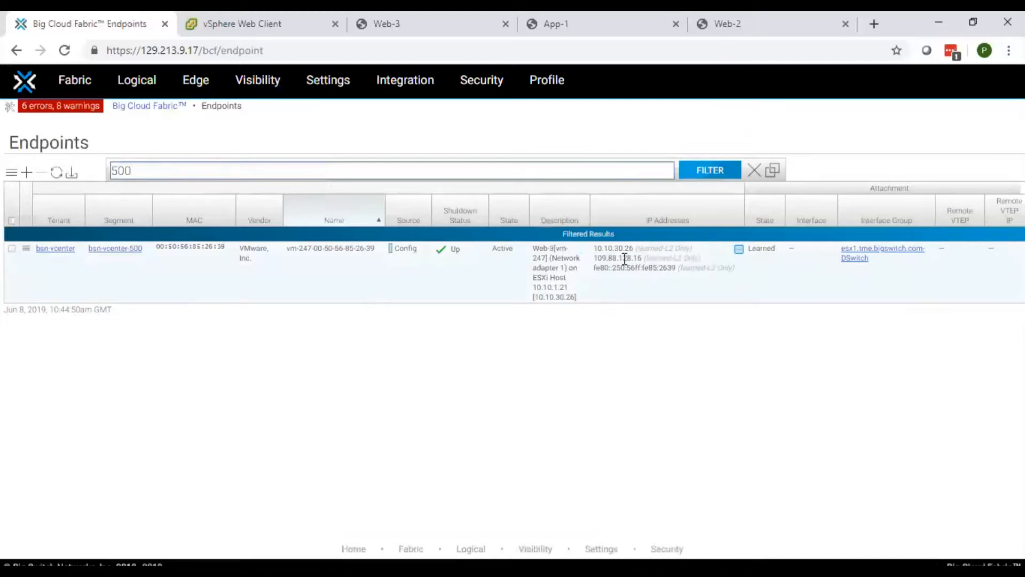
left_click(255, 27)
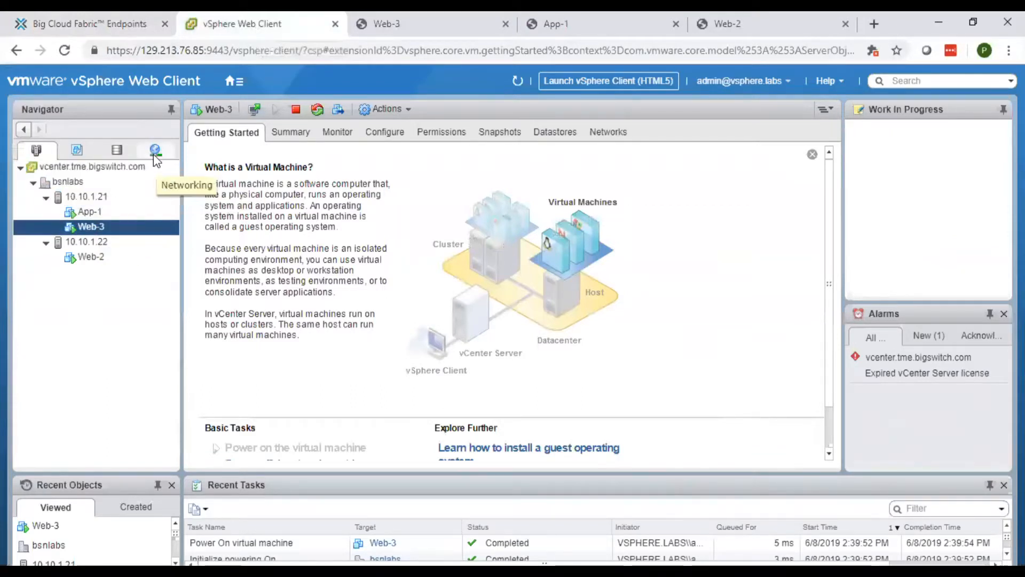
Expand DPortGroup, DPortGroup 1 and DPortGroup 2 in the DSwitch topology, showing Web-3 on VLAN 500
left_click(155, 155)
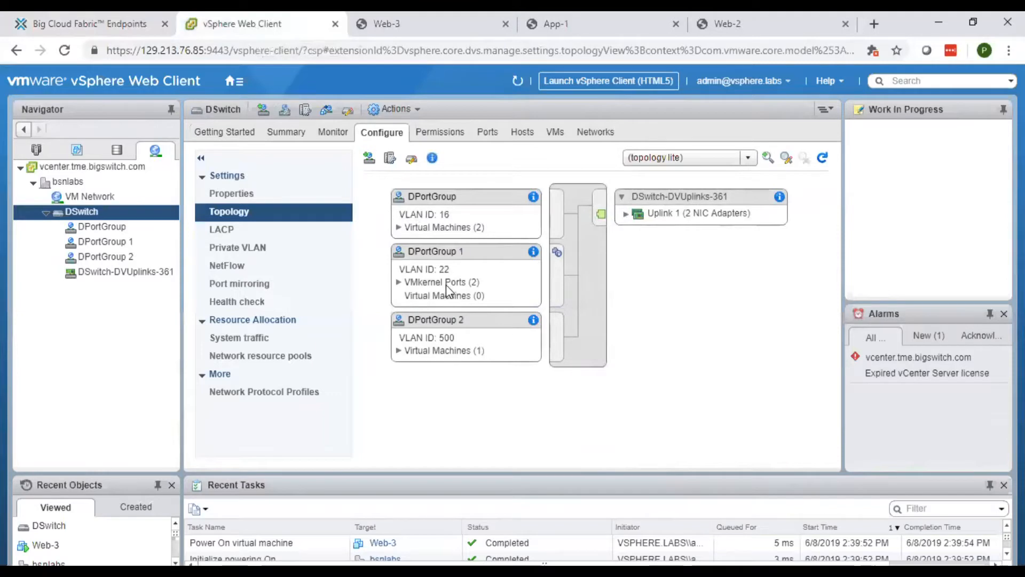
left_click(399, 282)
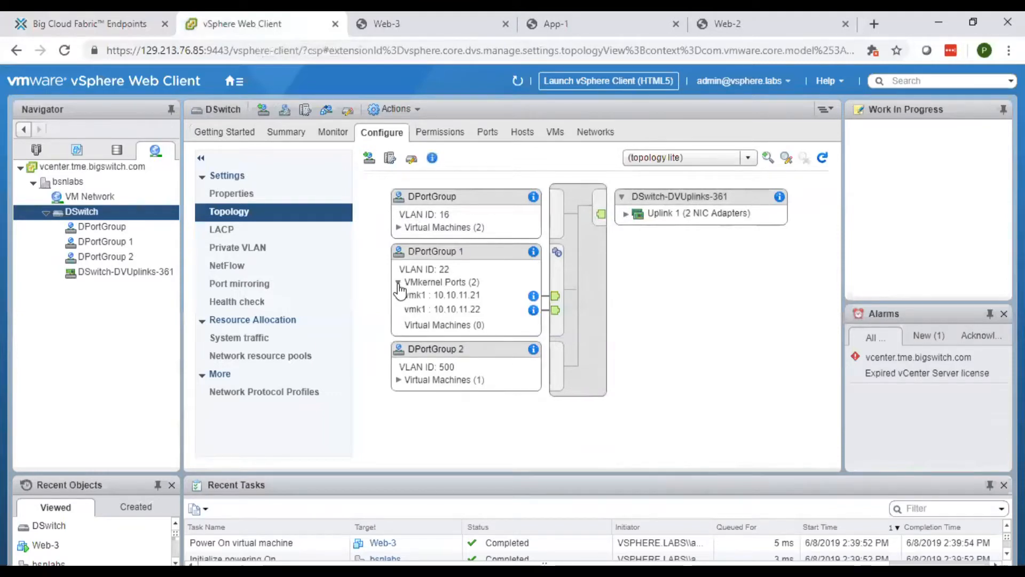
left_click(398, 380)
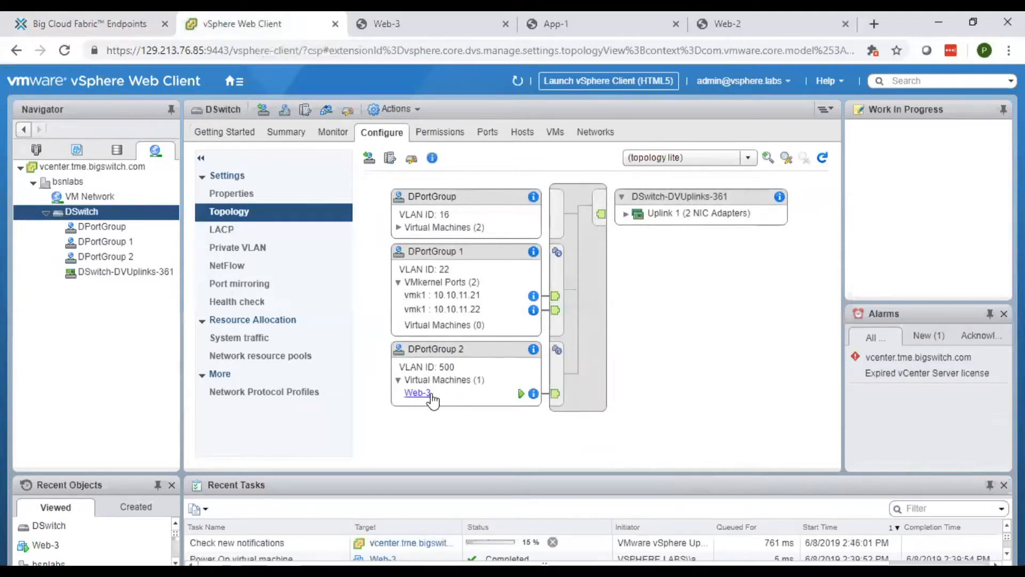
left_click(398, 228)
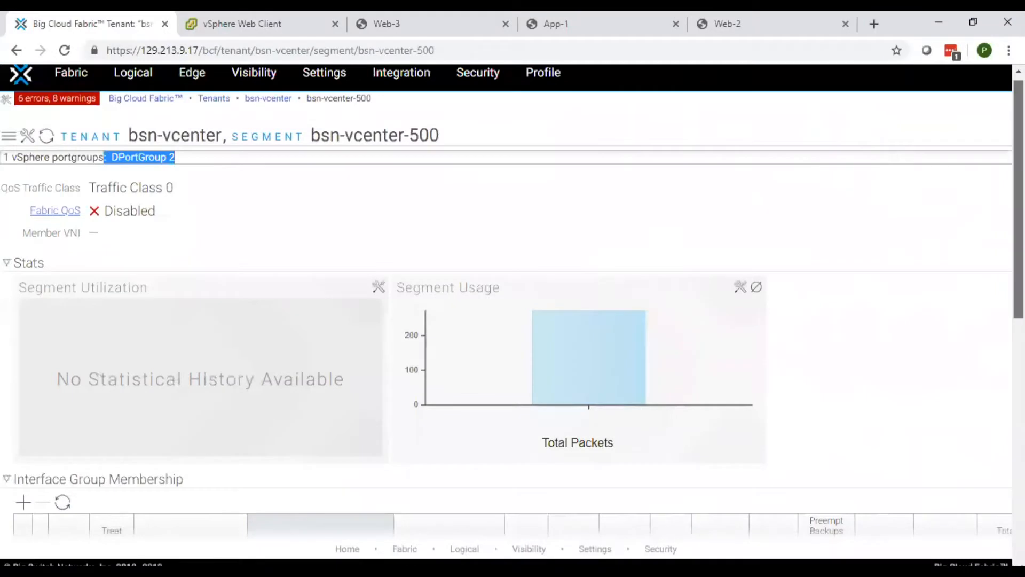
scroll(533, 281, "down", 6)
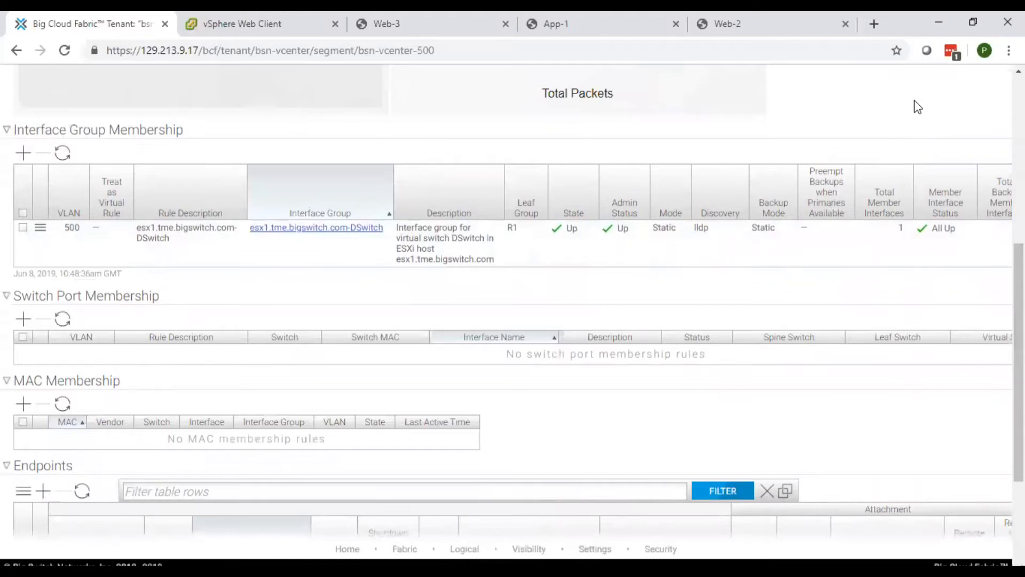
Check that bsn-vcenter-500 lists esx1.tme.bigswitch.com-DSwitch, then return to the vSphere Web Client
scroll(881, 123, "up", 2)
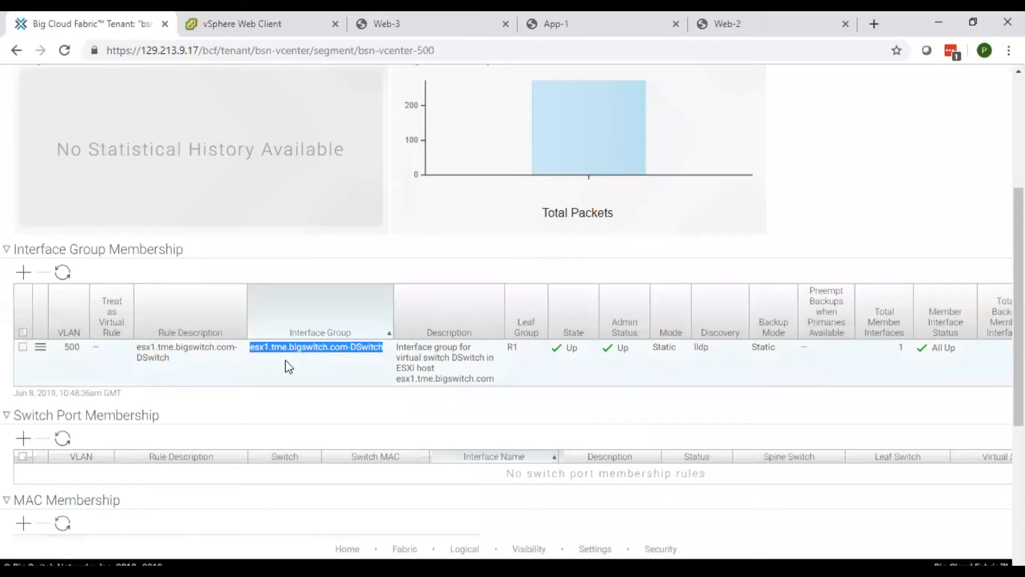
left_click(229, 26)
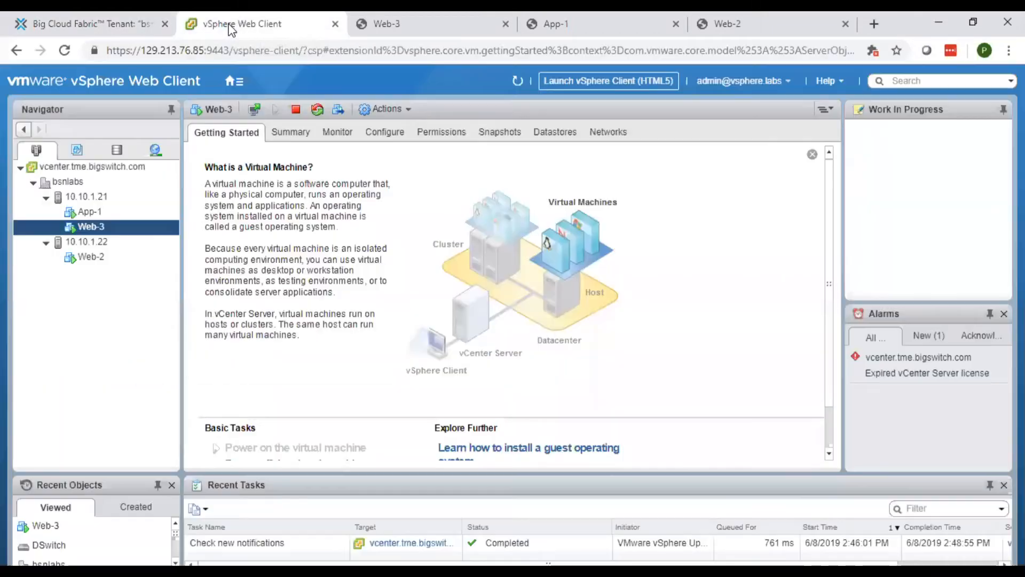
Start a compute-resource-only migration of Web-3 from its right-click menu
right_click(89, 227)
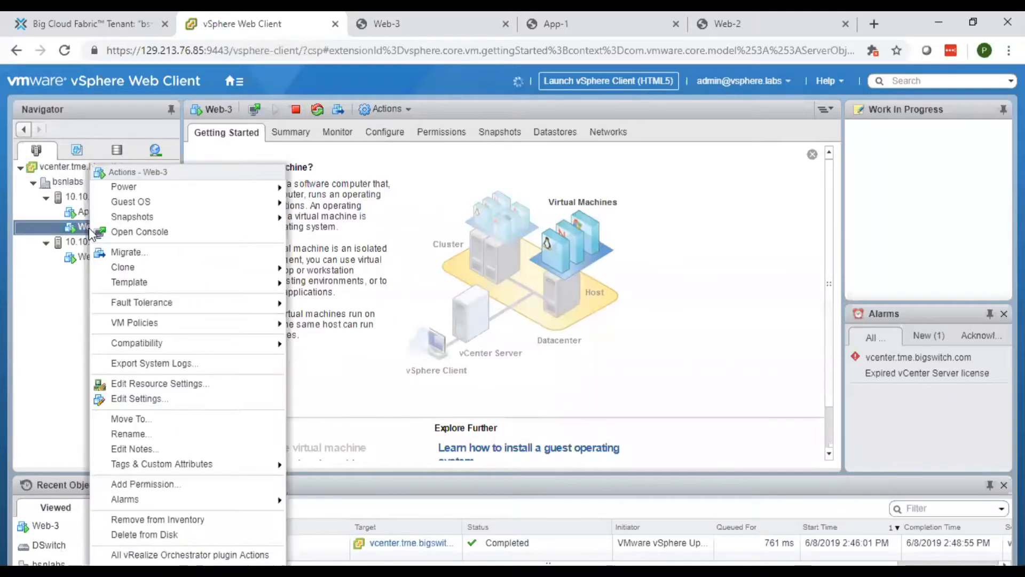
left_click(122, 251)
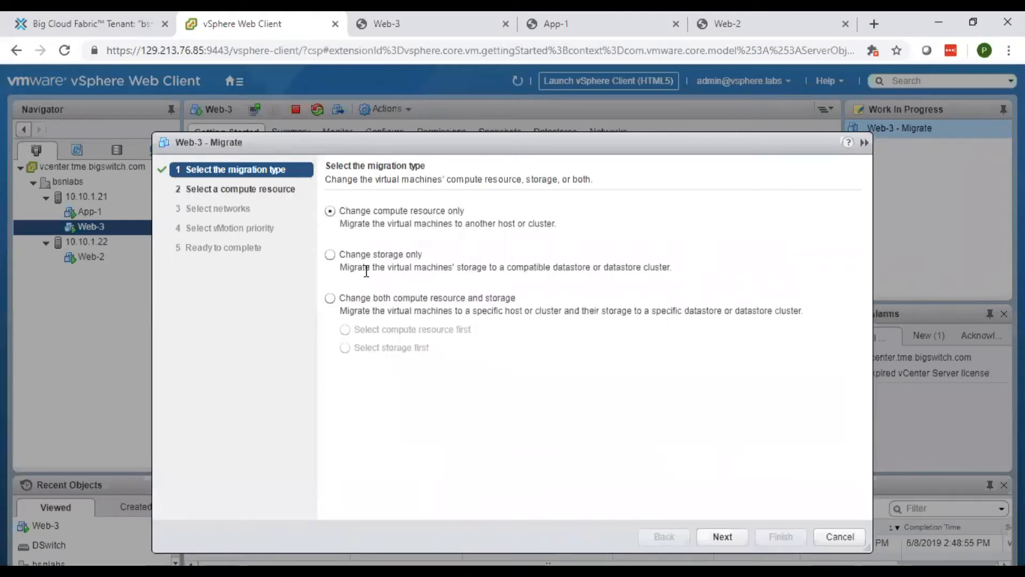
left_click(723, 536)
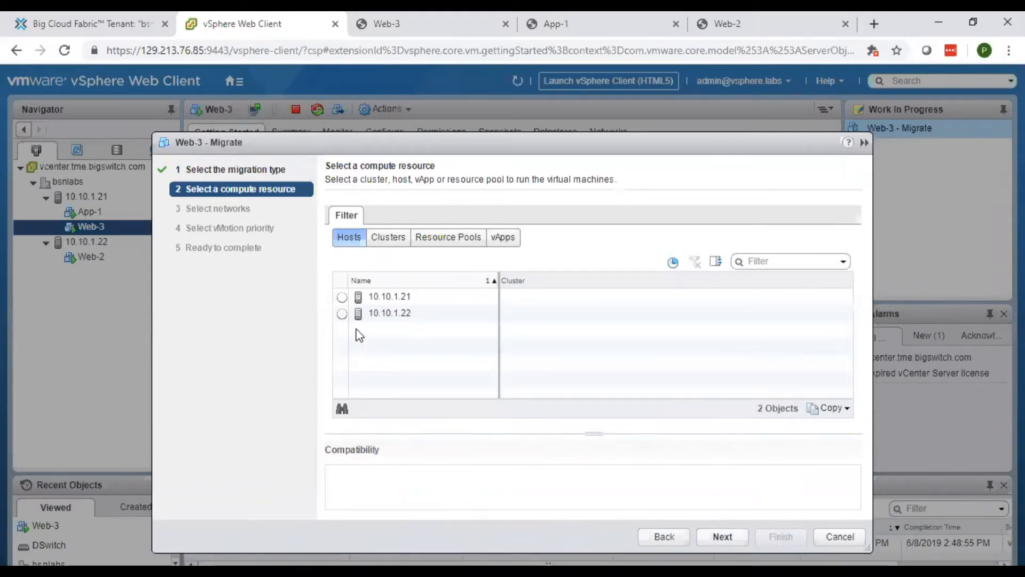
Migrate Web-3 to host 10.10.1.22 on DPortGroup 2 with high vMotion priority
left_click(342, 314)
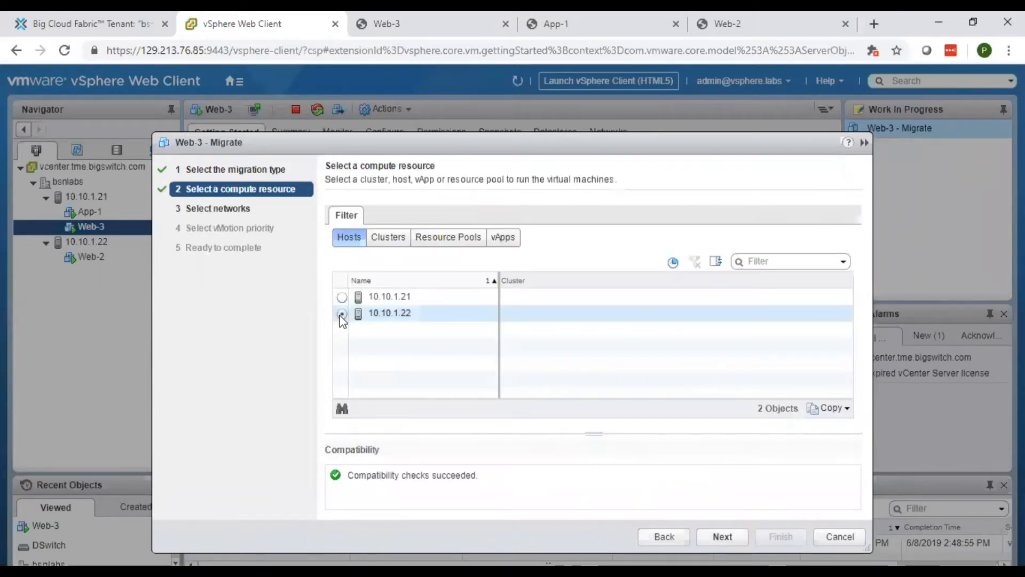
left_click(726, 536)
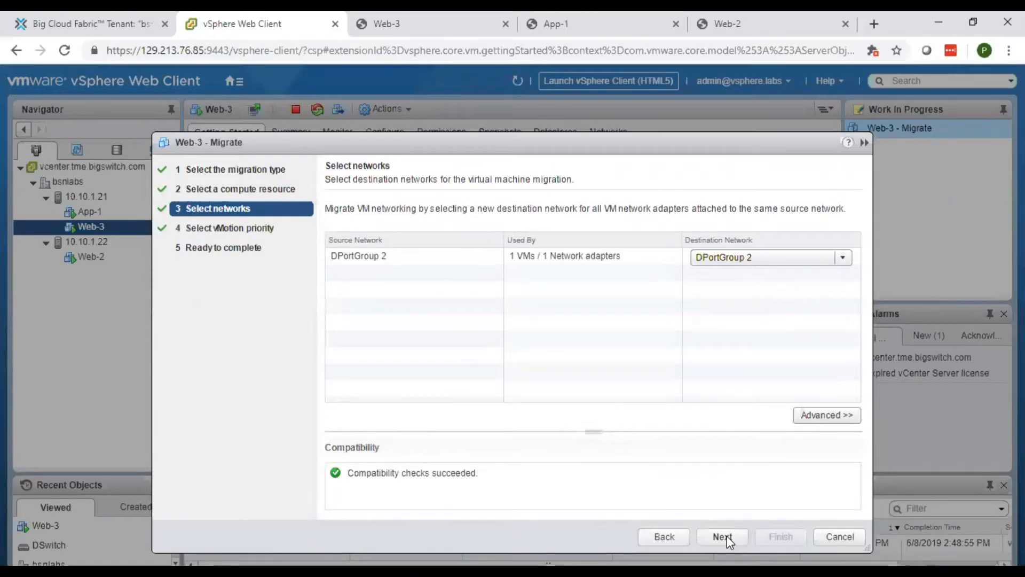
left_click(722, 536)
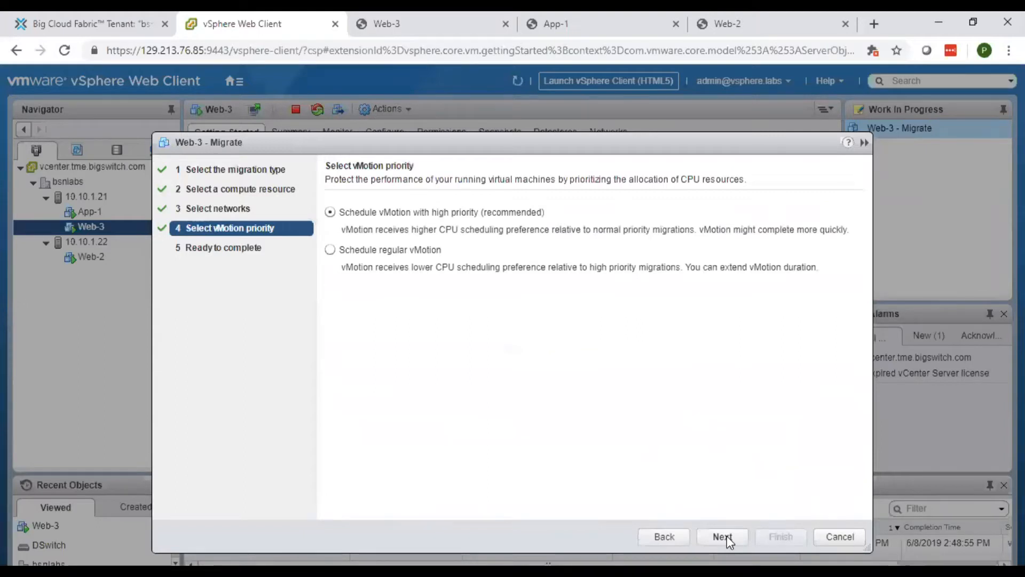
left_click(724, 536)
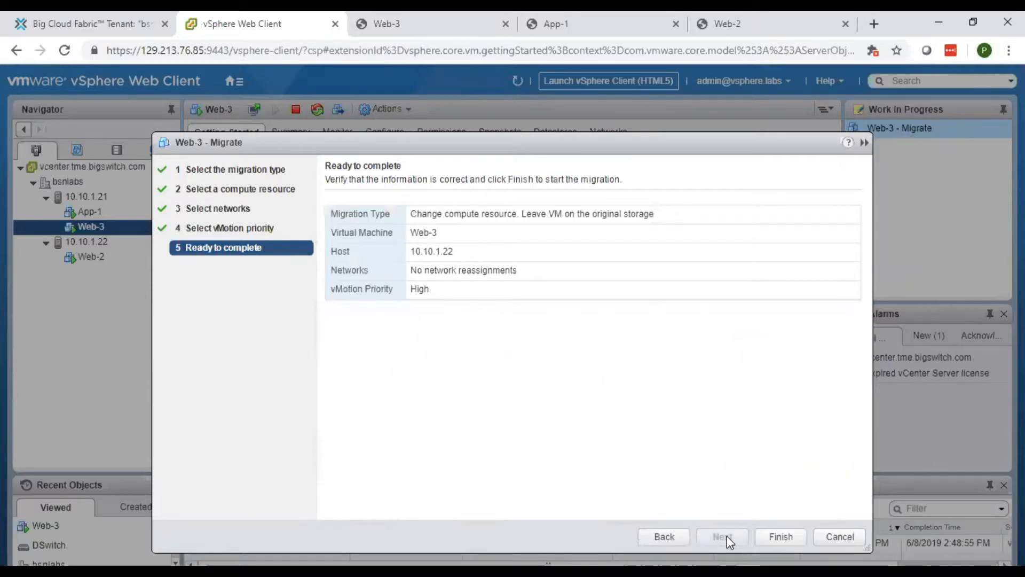
left_click(770, 538)
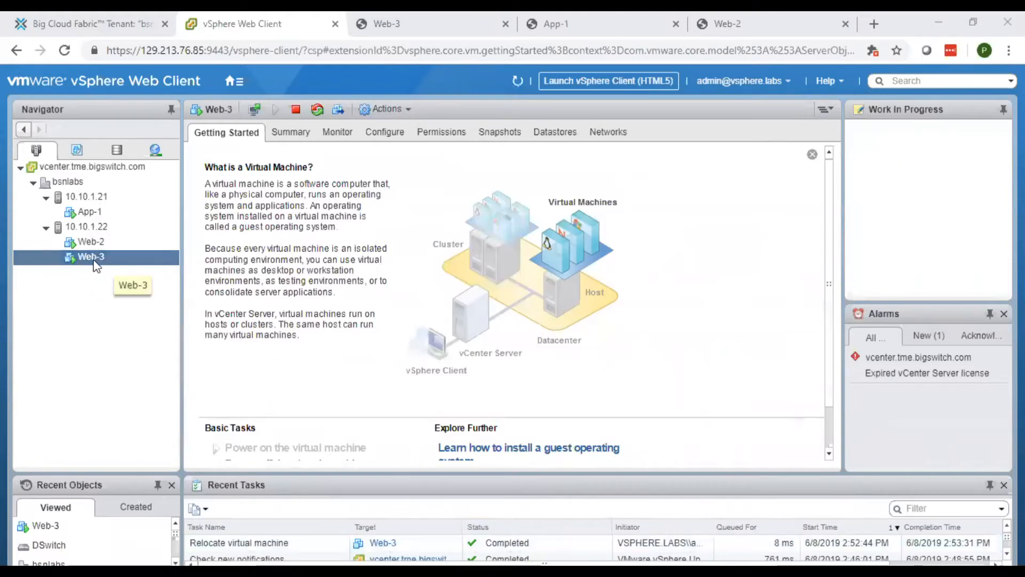
Refresh bsn-vcenter-500's interface group membership to show esx2.tme.bigswitch.com-DSwitch on VLAN 500
left_click(102, 28)
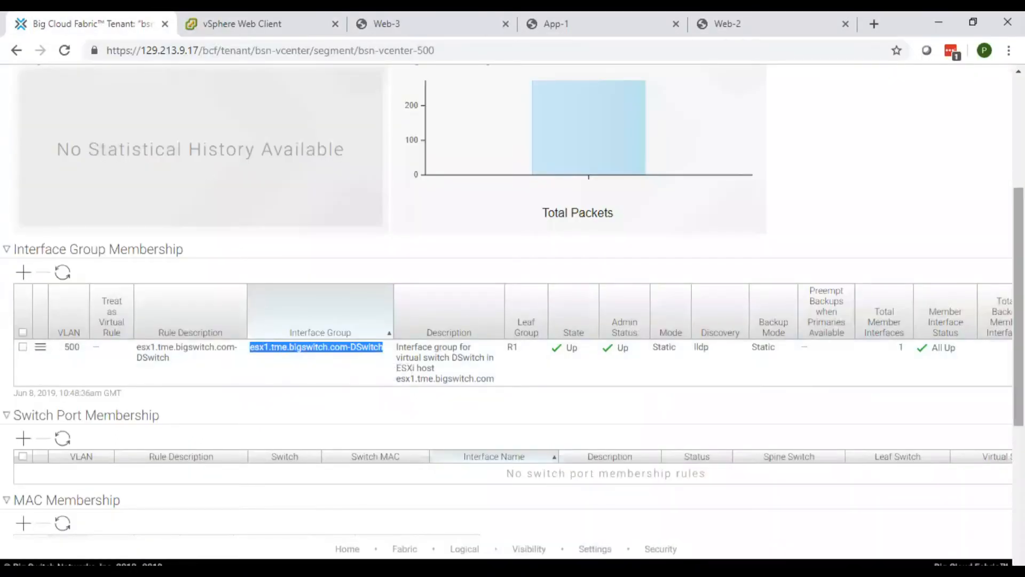
scroll(513, 302, "up", 3)
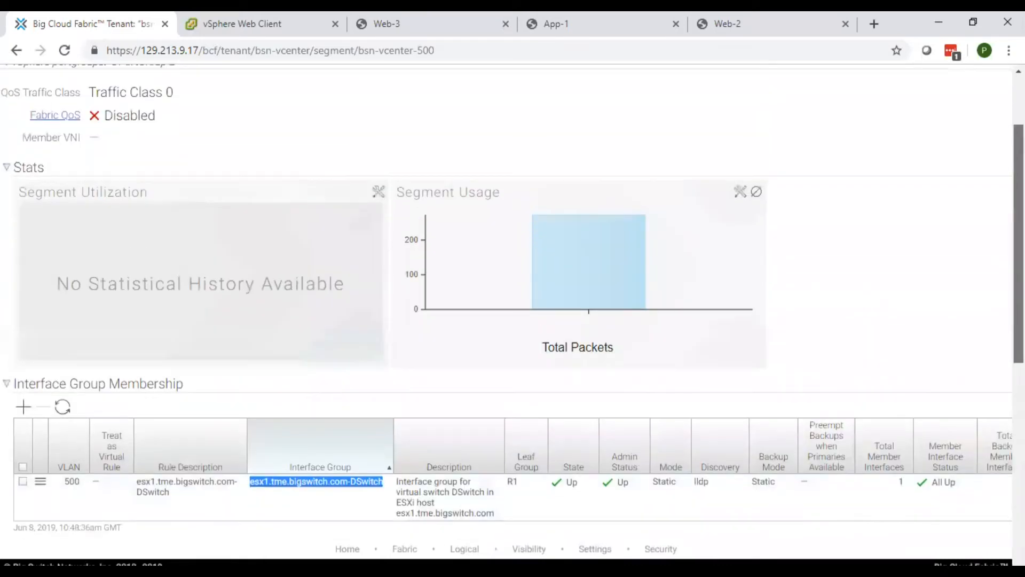
scroll(542, 240, "down", 2)
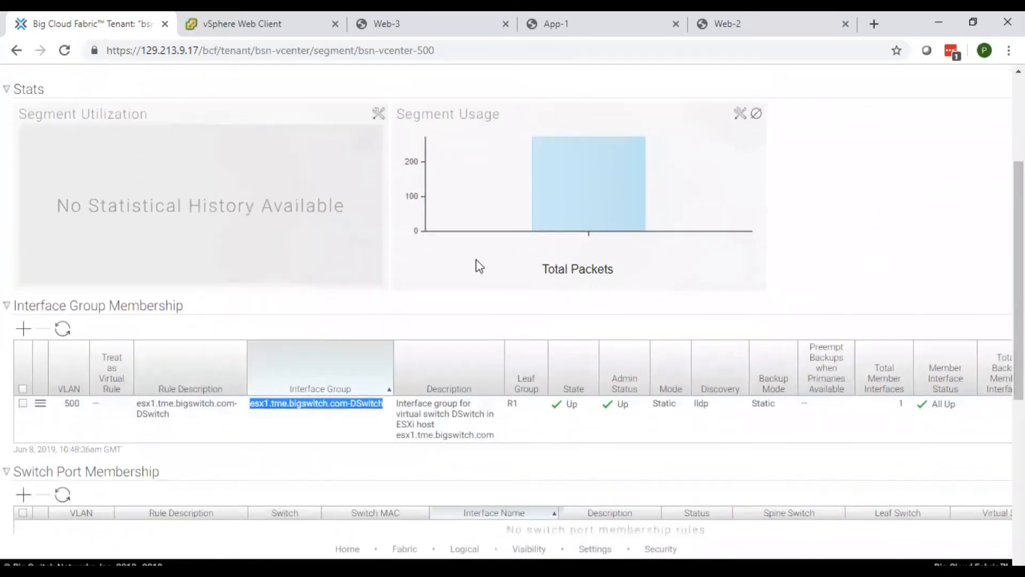
left_click(63, 331)
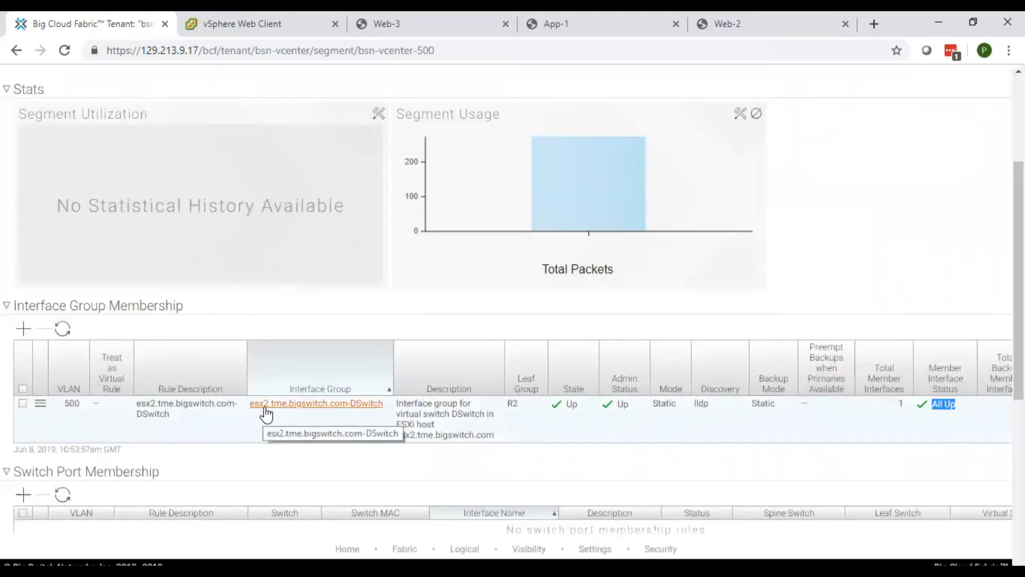
scroll(263, 408, "up", 4)
mouse_move(262, 87)
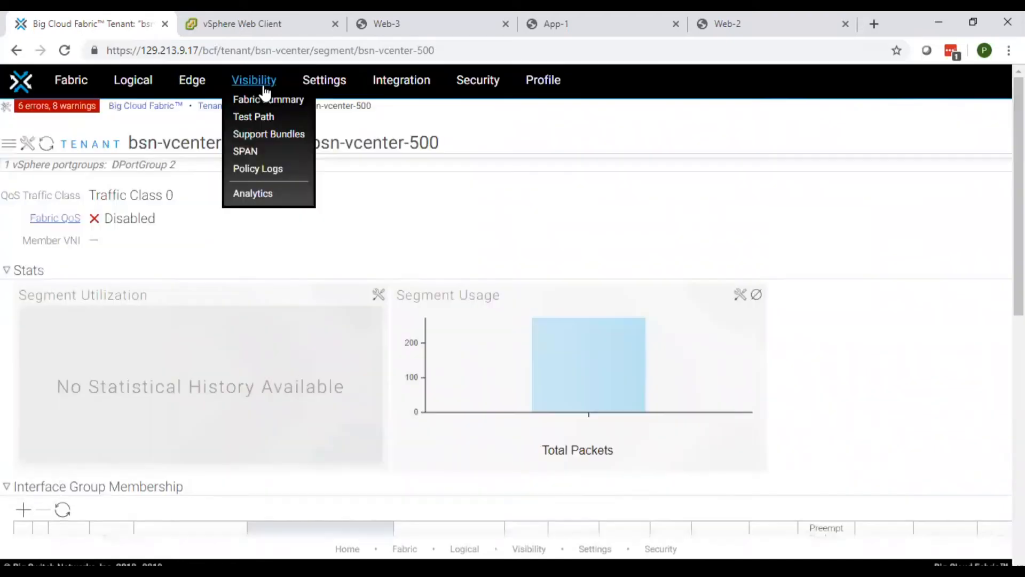
Open Visibility > Analytics and select the VMware vCenter All Events dashboard
left_click(241, 195)
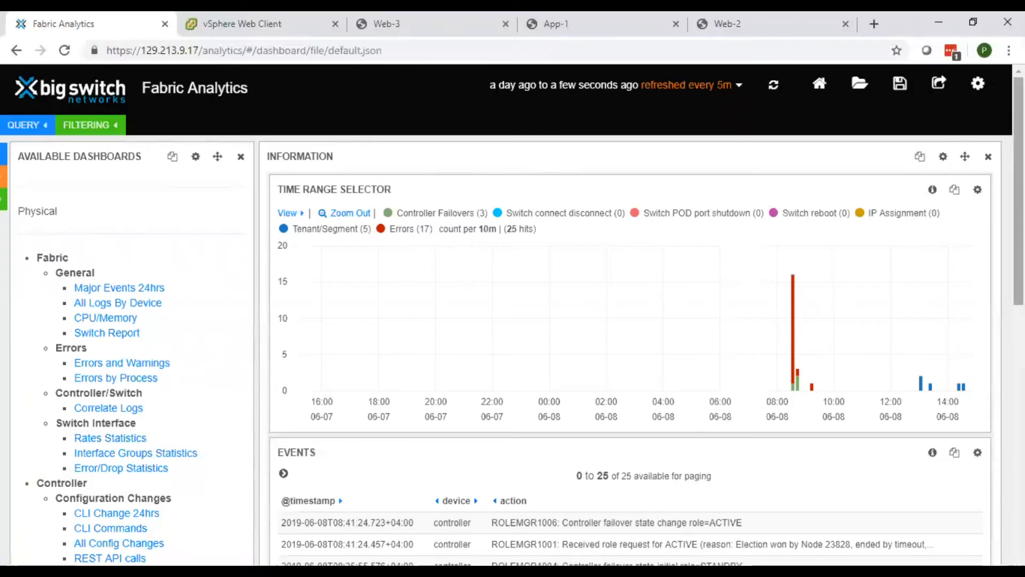
left_click_drag(1019, 191, 1019, 461)
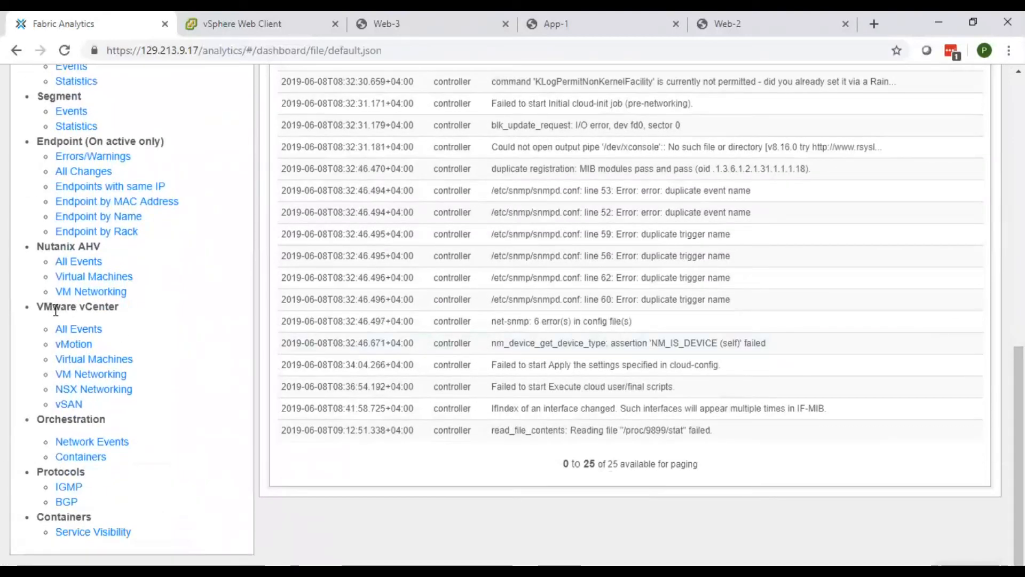
left_click(77, 333)
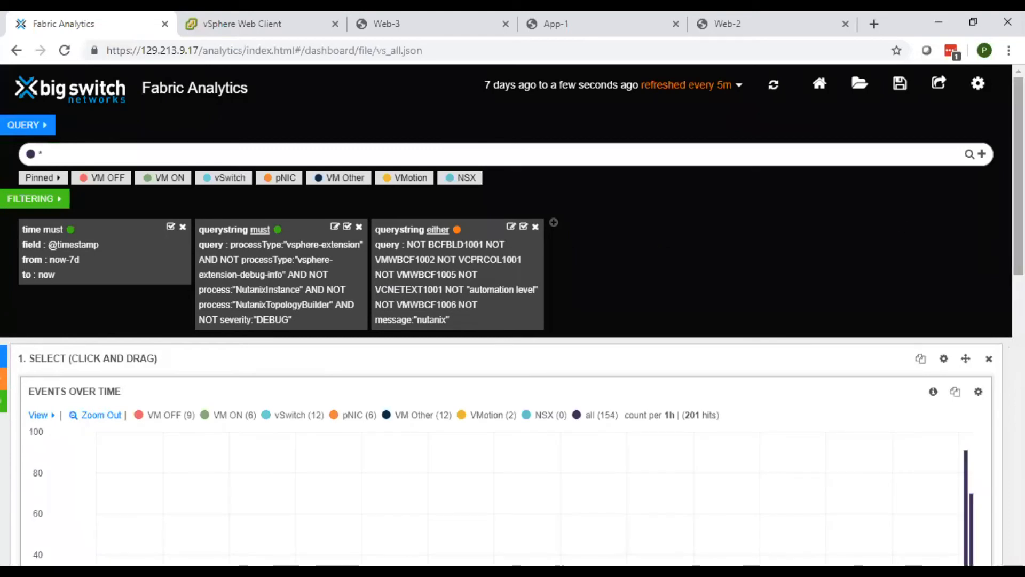
Scroll to the 3. Events table to review Web-3's vMotion rows, then back to the top
scroll(513, 320, "down", 4)
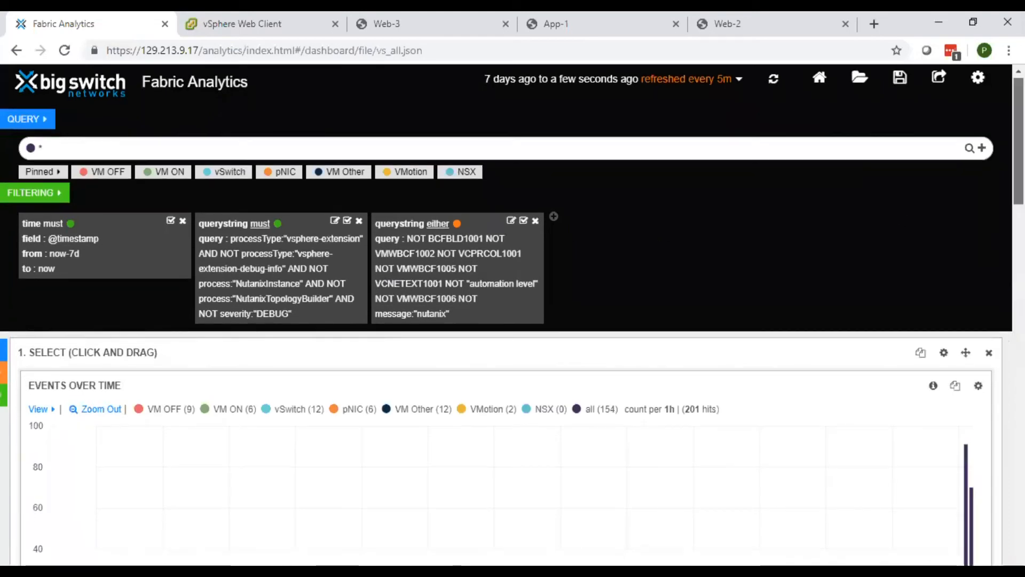
scroll(513, 320, "down", 6)
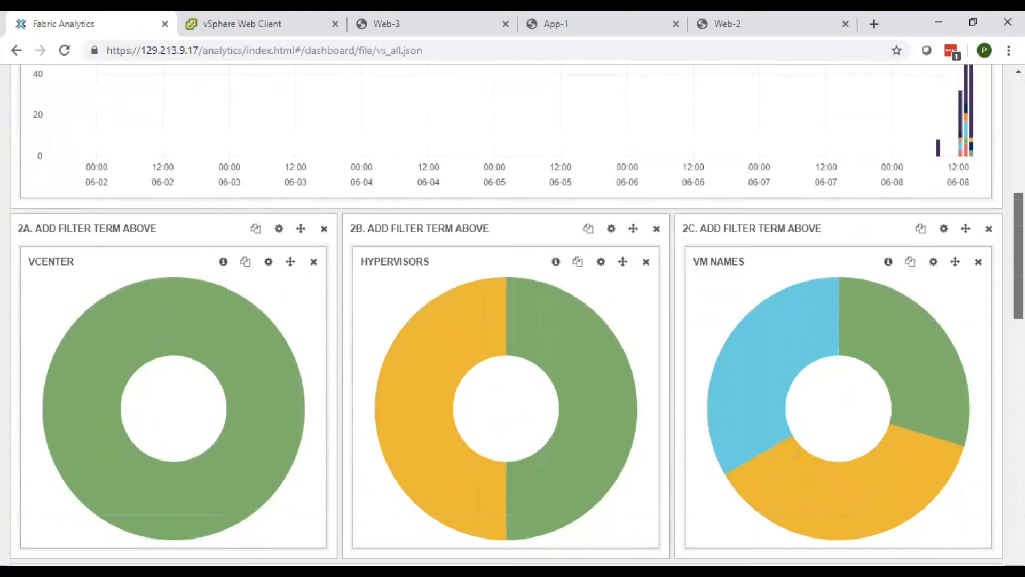
scroll(512, 321, "down", 4)
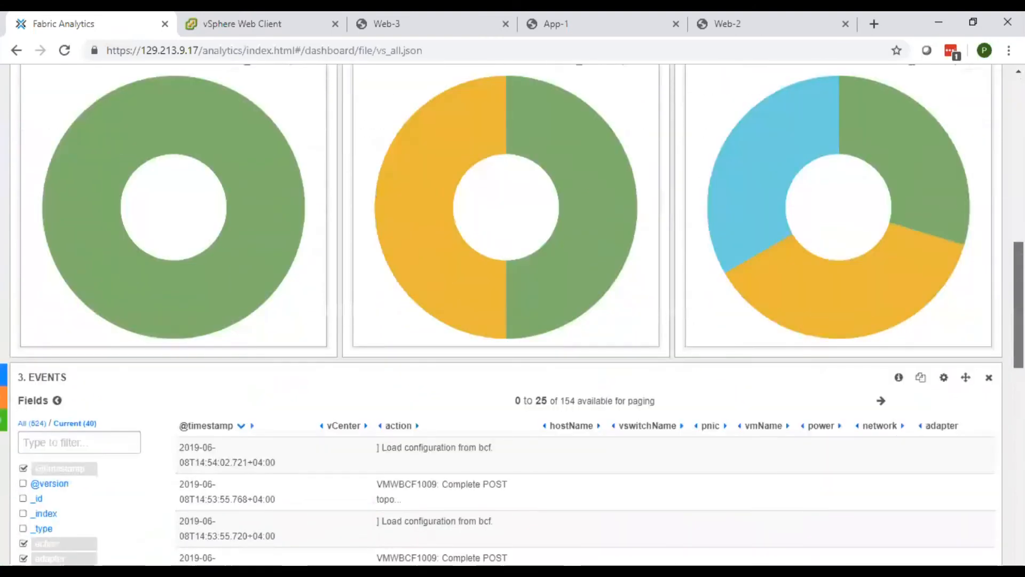
scroll(568, 380, "down", 2)
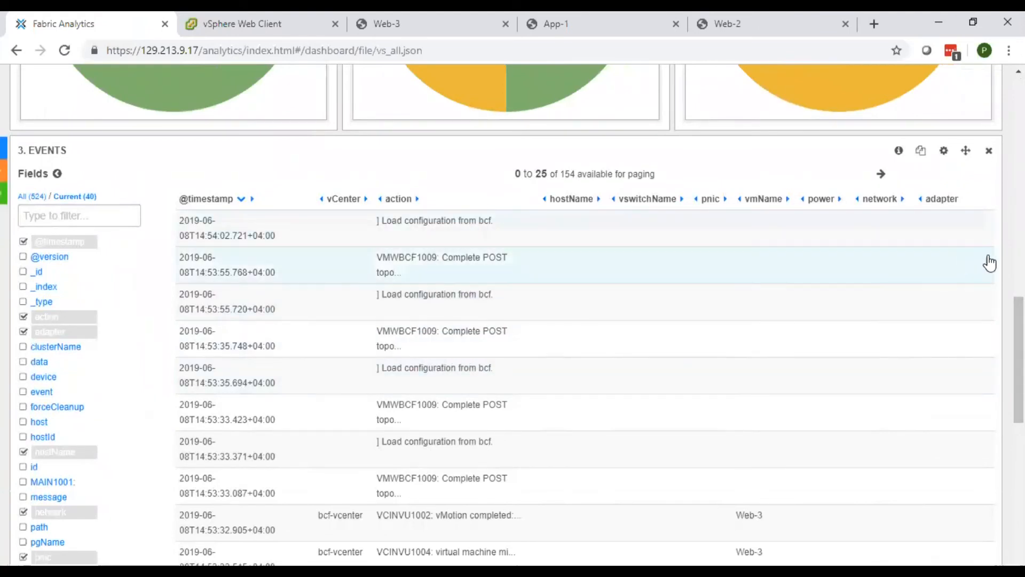
left_click_drag(1019, 324, 1019, 394)
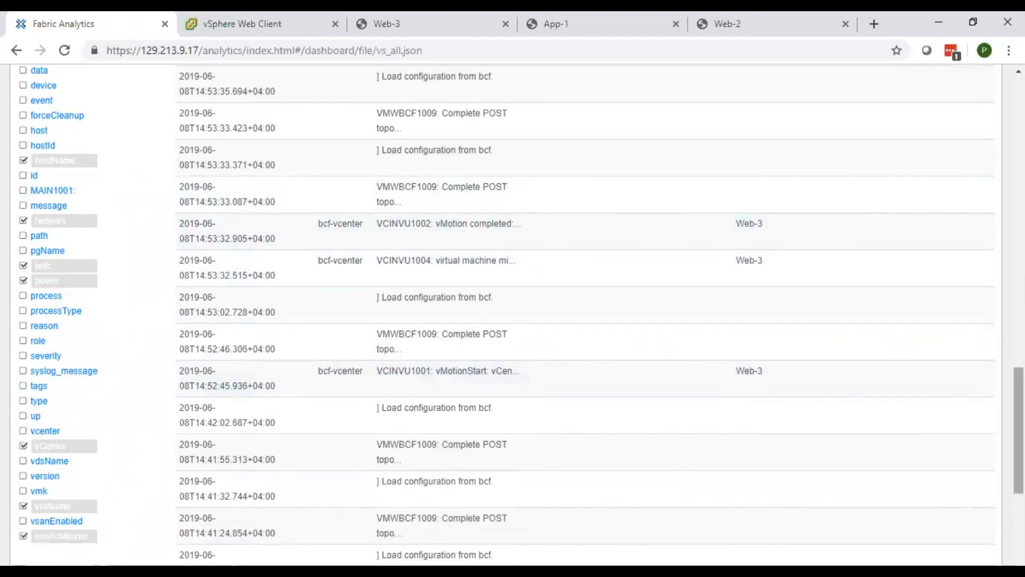
left_click_drag(1018, 430, 1019, 139)
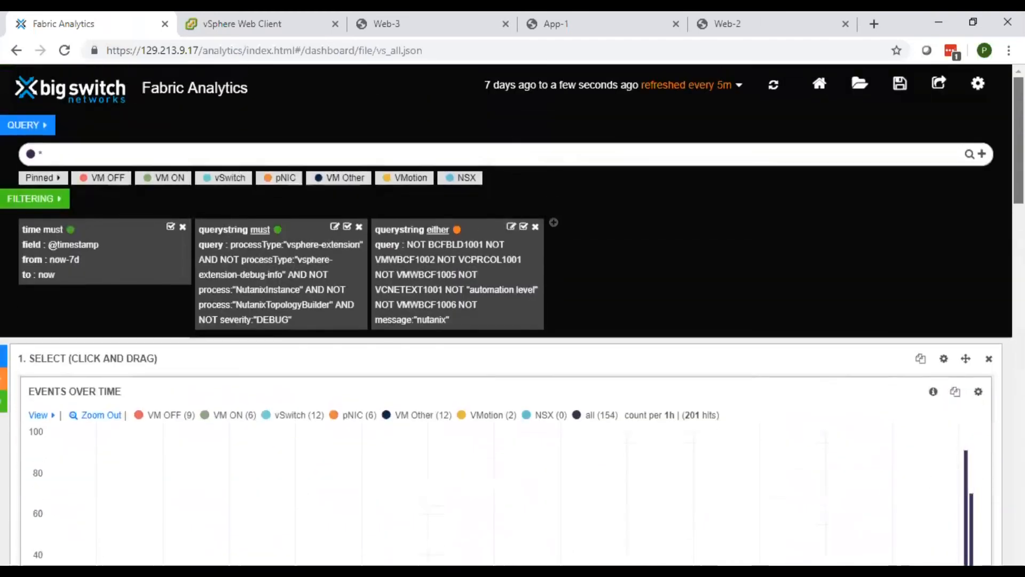
Open the VMware vCenter vMotion dashboard and scroll to its three Web-3 vMotion events
left_click(200, 97)
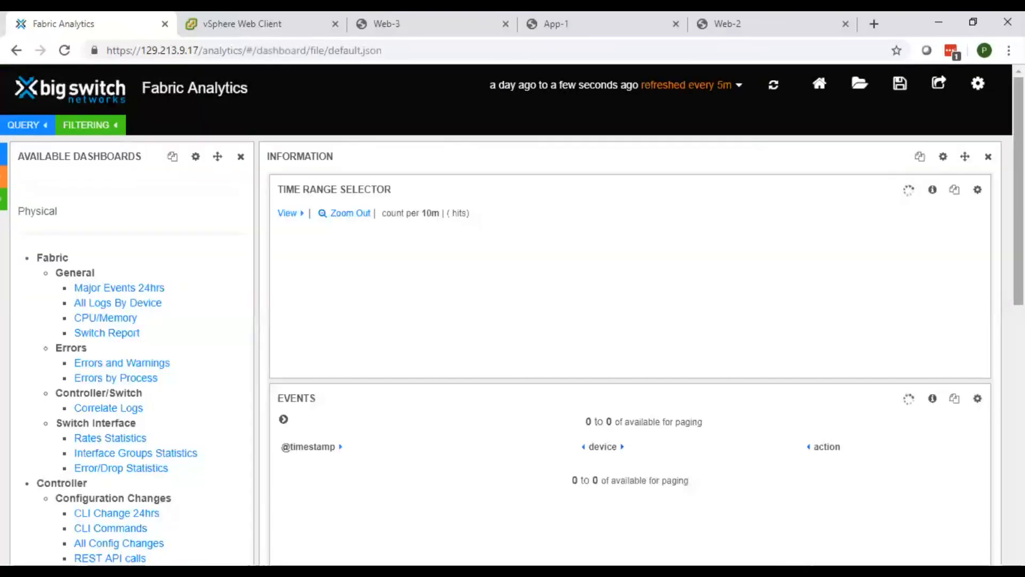
scroll(512, 315, "down", 10)
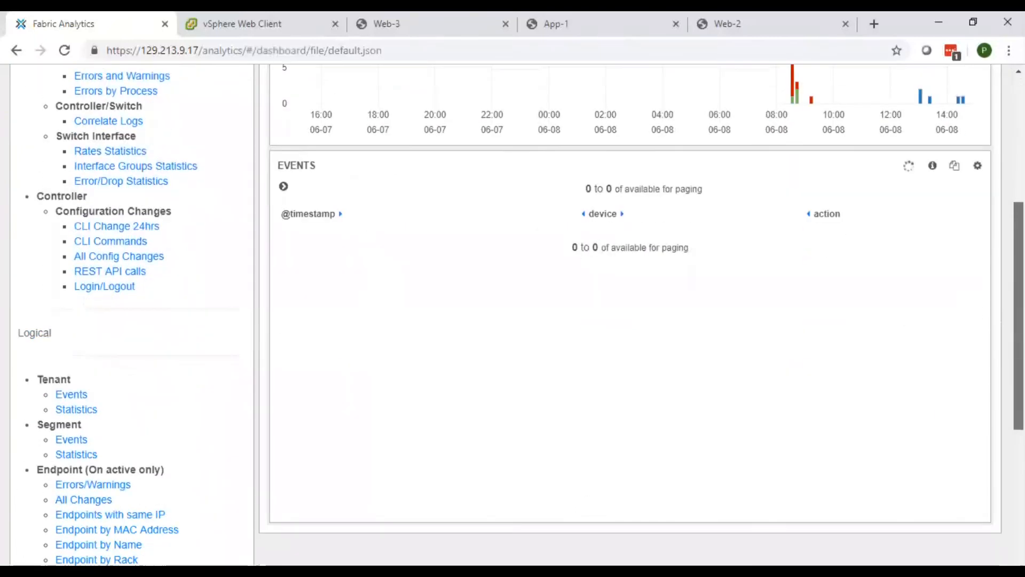
scroll(153, 385, "down", 1)
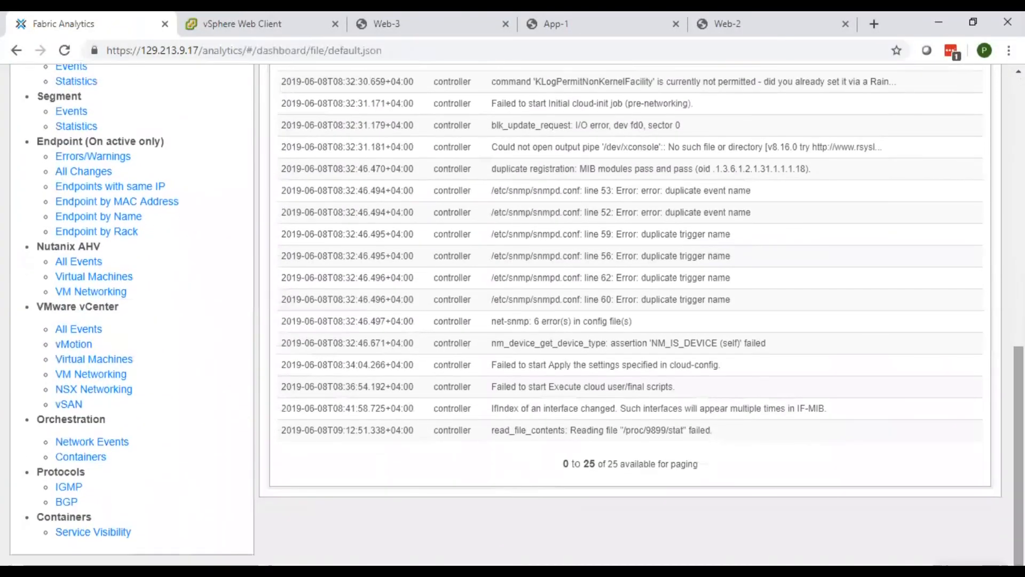
left_click(70, 344)
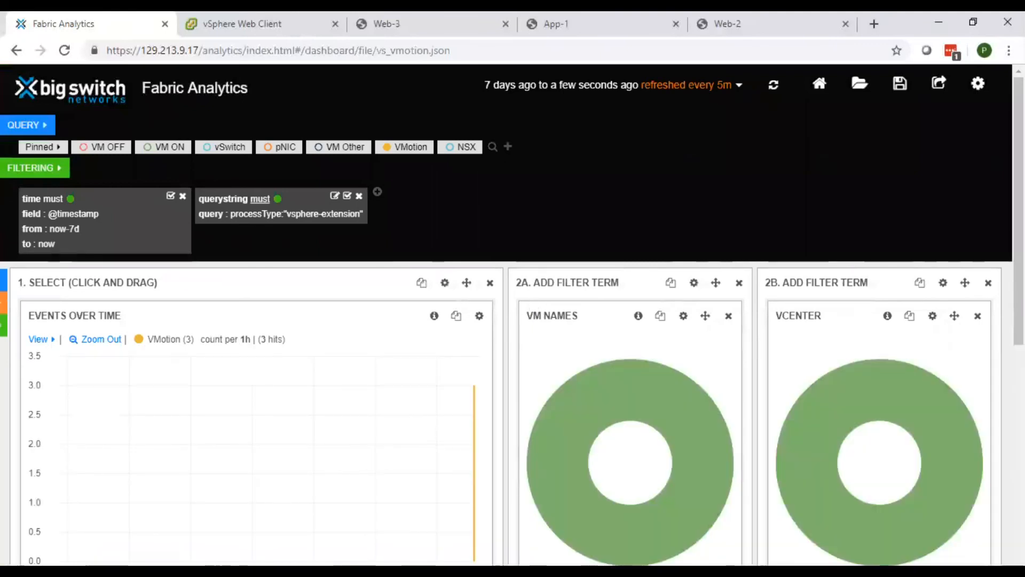
scroll(566, 290, "down", 1)
scroll(865, 331, "down", 7)
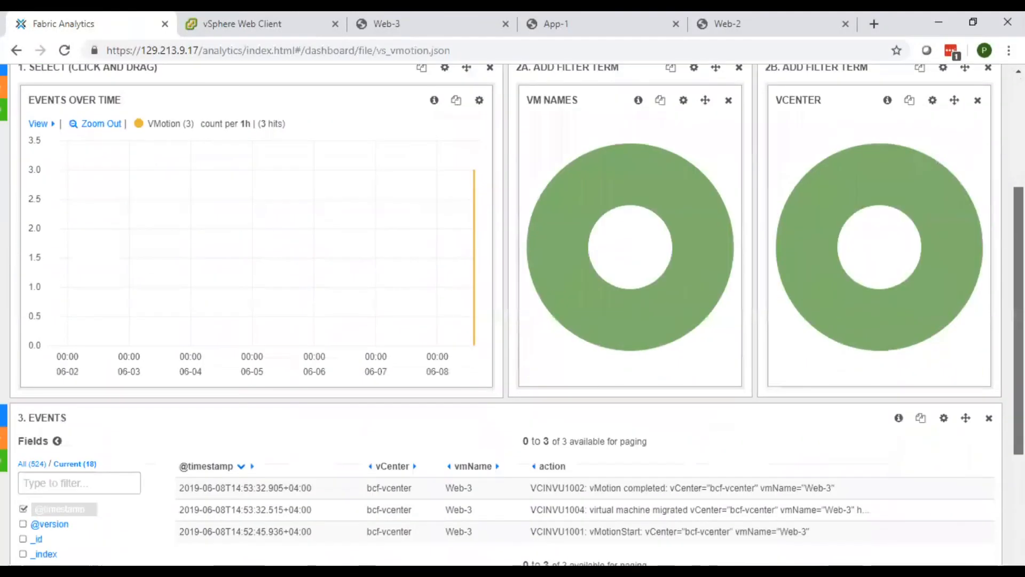